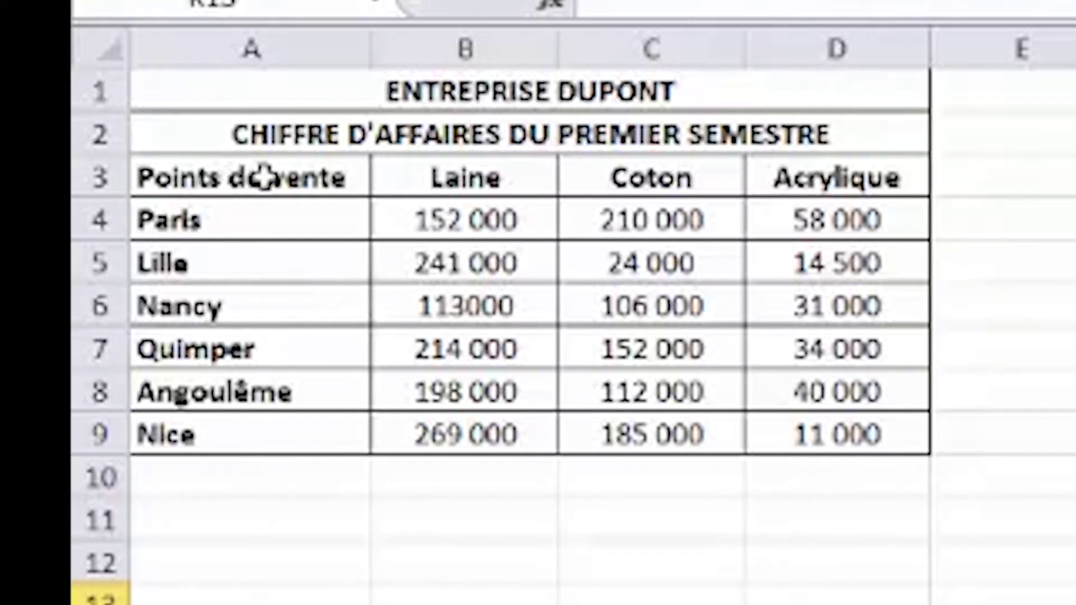
# Select the sales table from Points de vente through the Nice row (A3:D9) and insert a 2D clustered column chart from it.
pyautogui.click(429, 193)
pyautogui.click(228, 176)
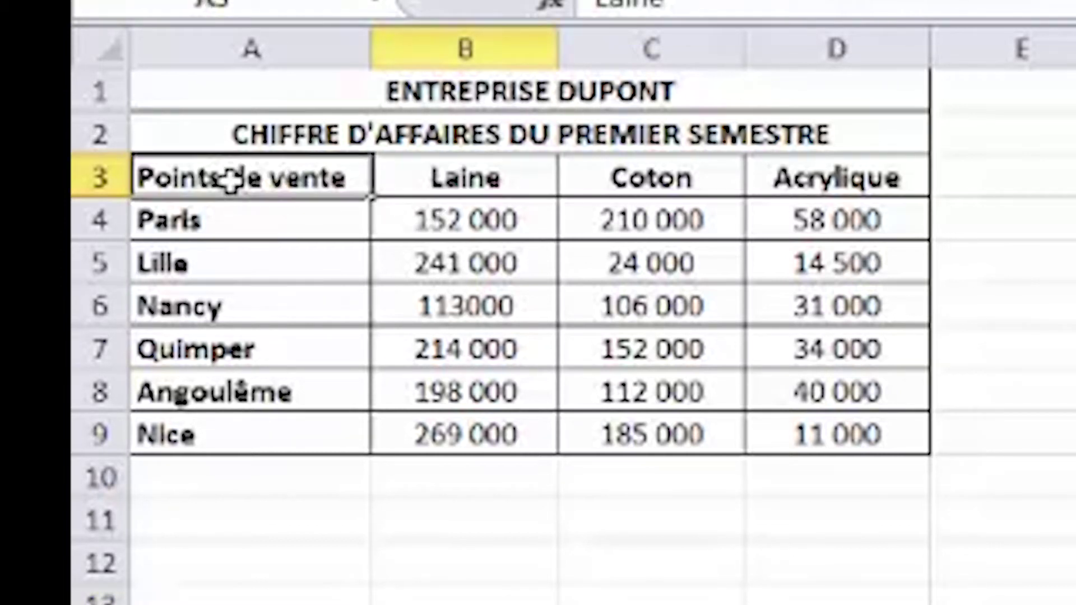
pyautogui.moveTo(394, 196); pyautogui.dragTo(874, 437)
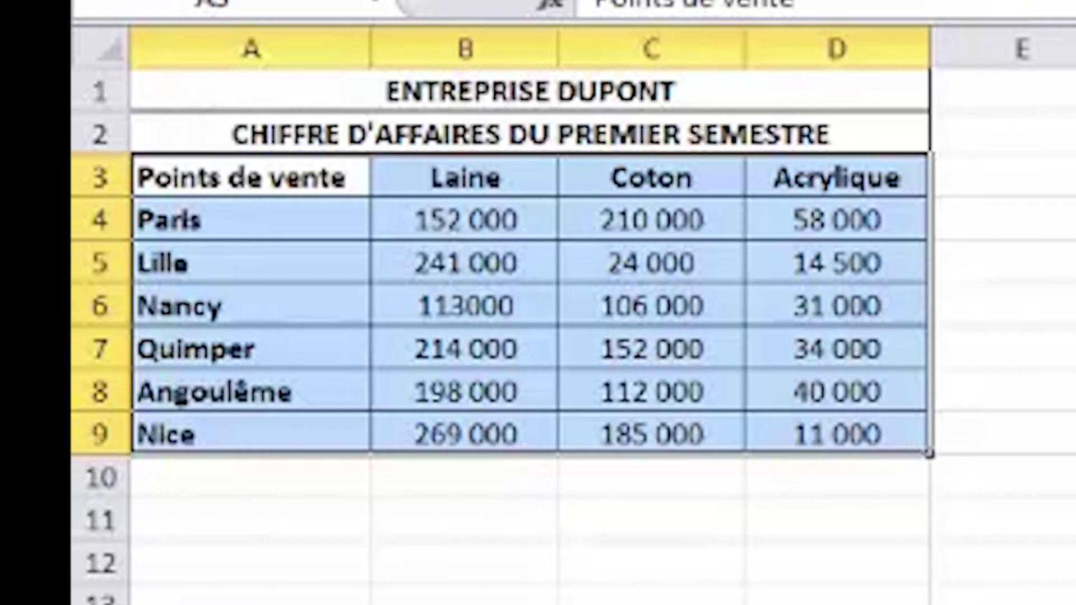
pyautogui.click(399, 0)
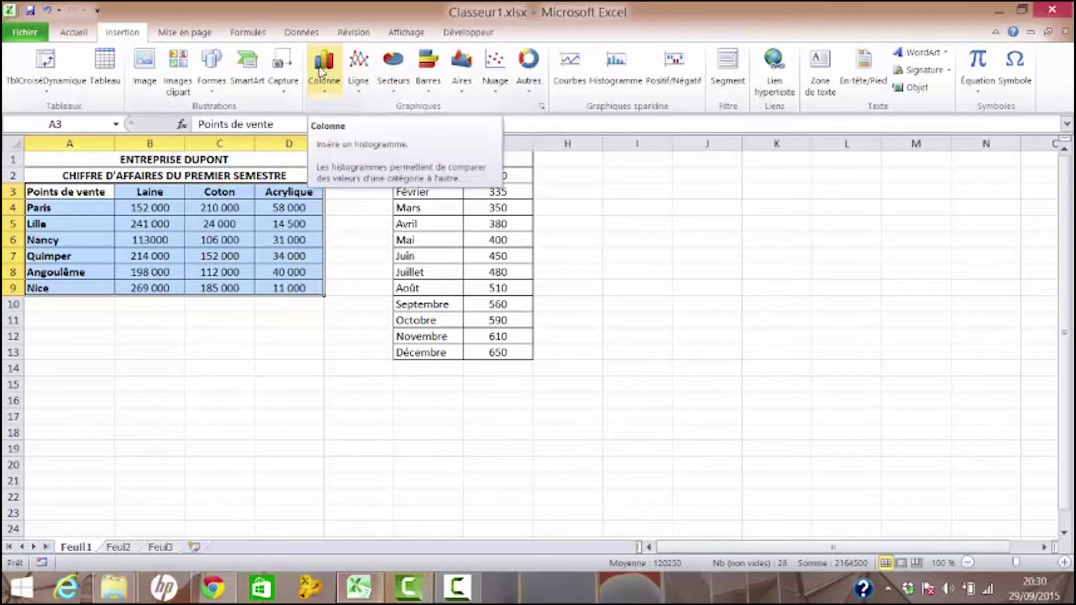
pyautogui.click(326, 70)
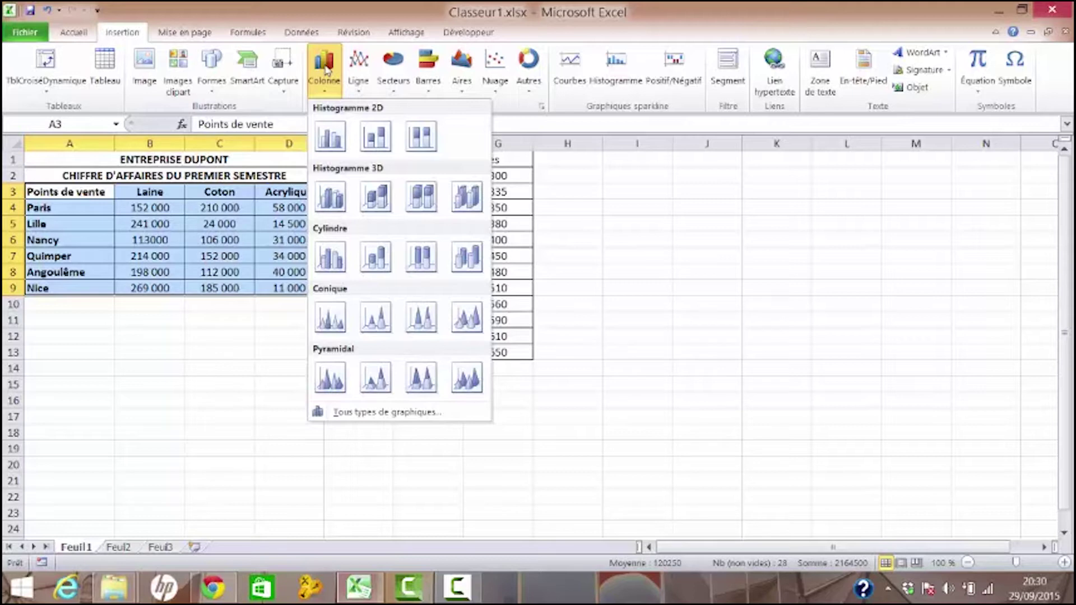
pyautogui.click(330, 137)
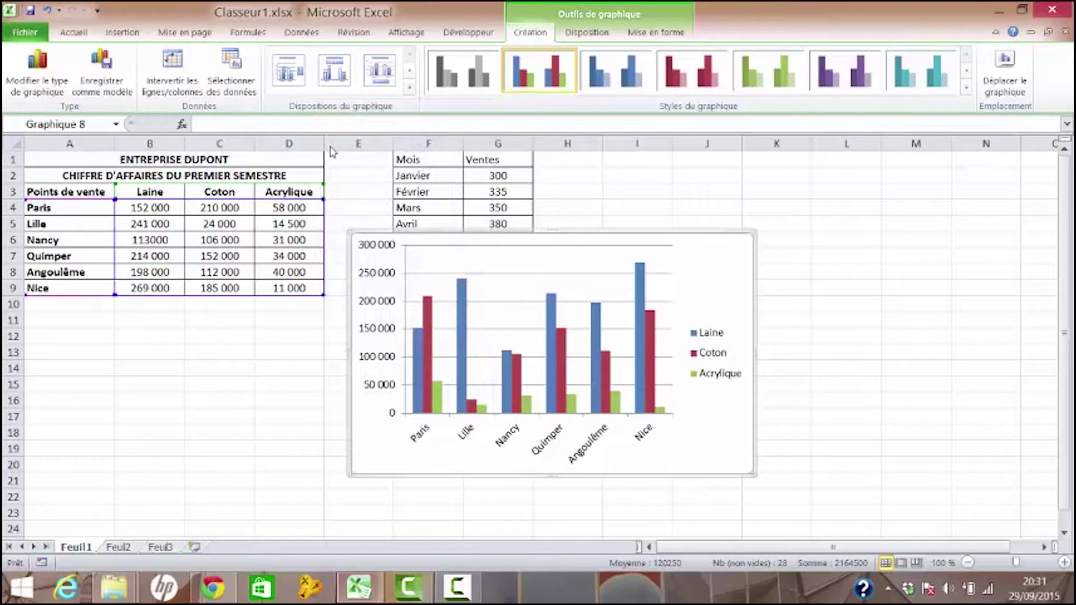
# Move the column chart below the two data tables, starting around row 14, and add a chart title above the plot.
pyautogui.doubleClick(757, 353)
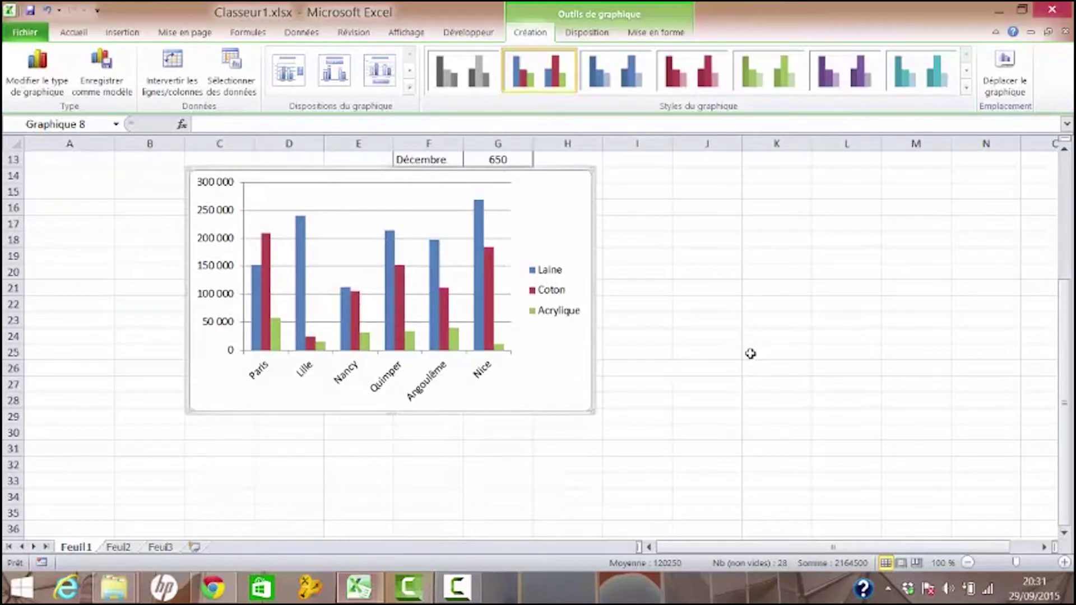
pyautogui.scroll(1, 750, 354)
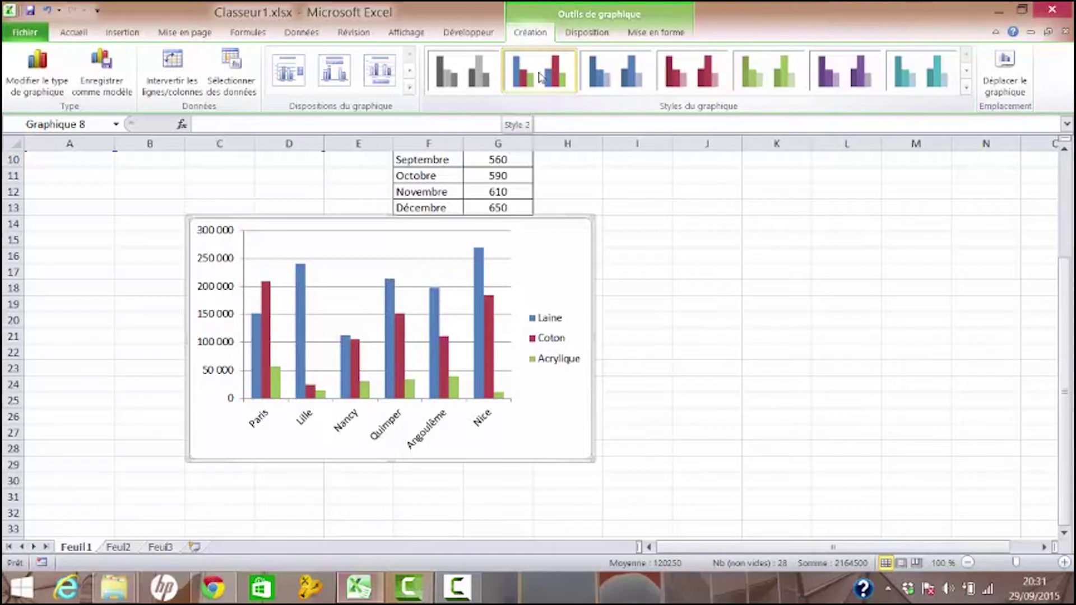
pyautogui.click(589, 35)
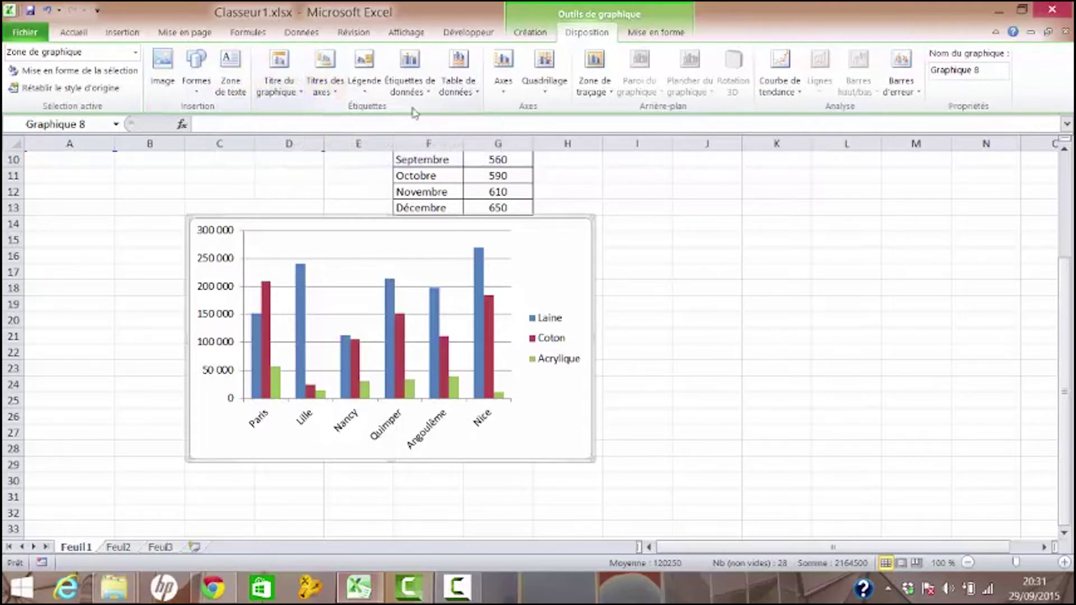
pyautogui.click(281, 85)
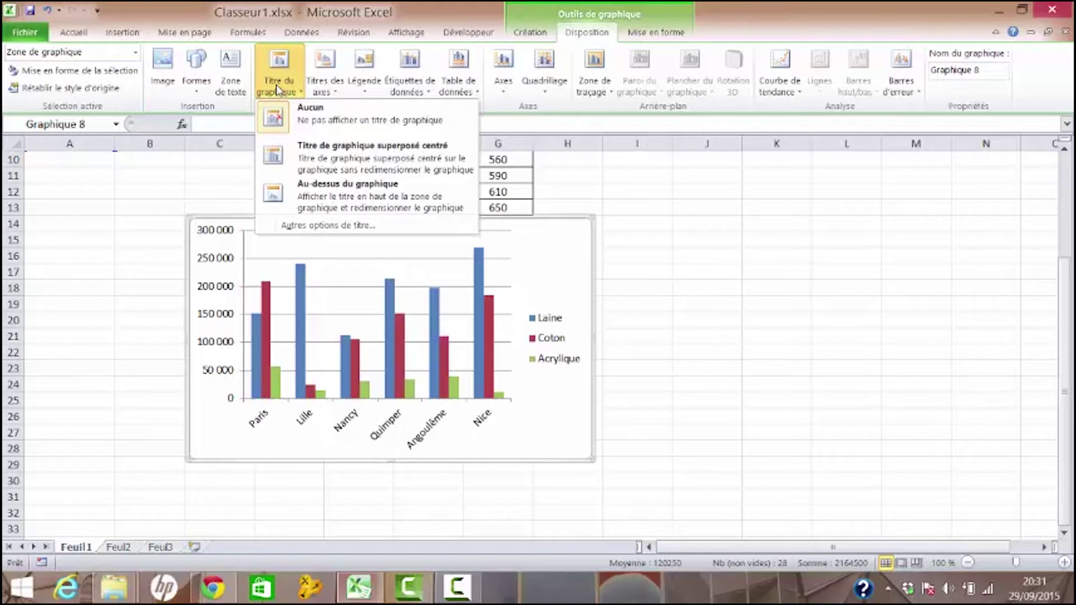
pyautogui.click(317, 200)
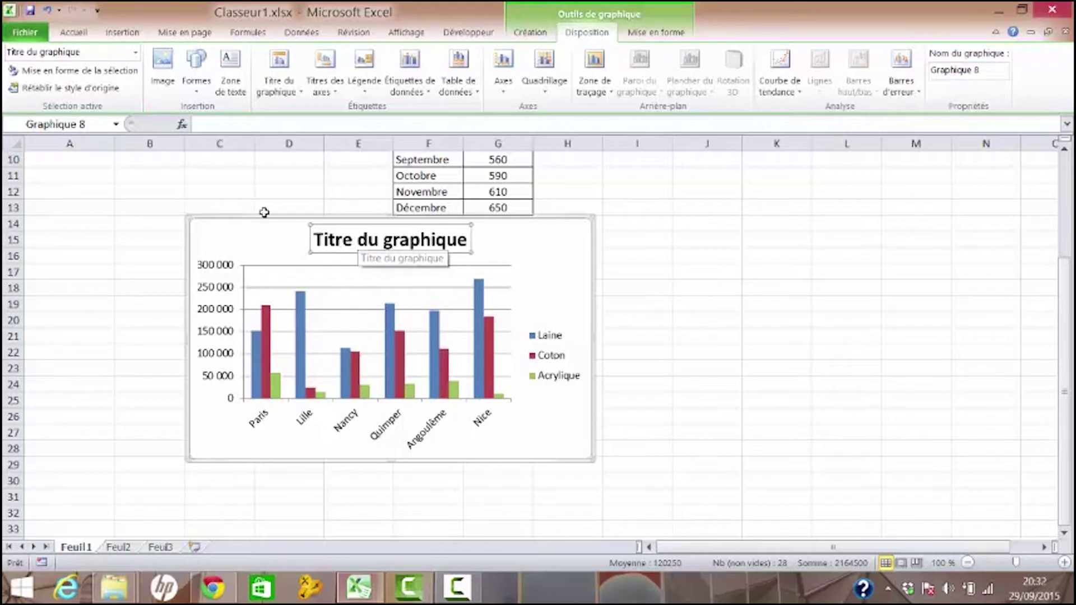
# Try a gold font colour and a blue fill on the chart title, and undo both changes.
pyautogui.click(75, 38)
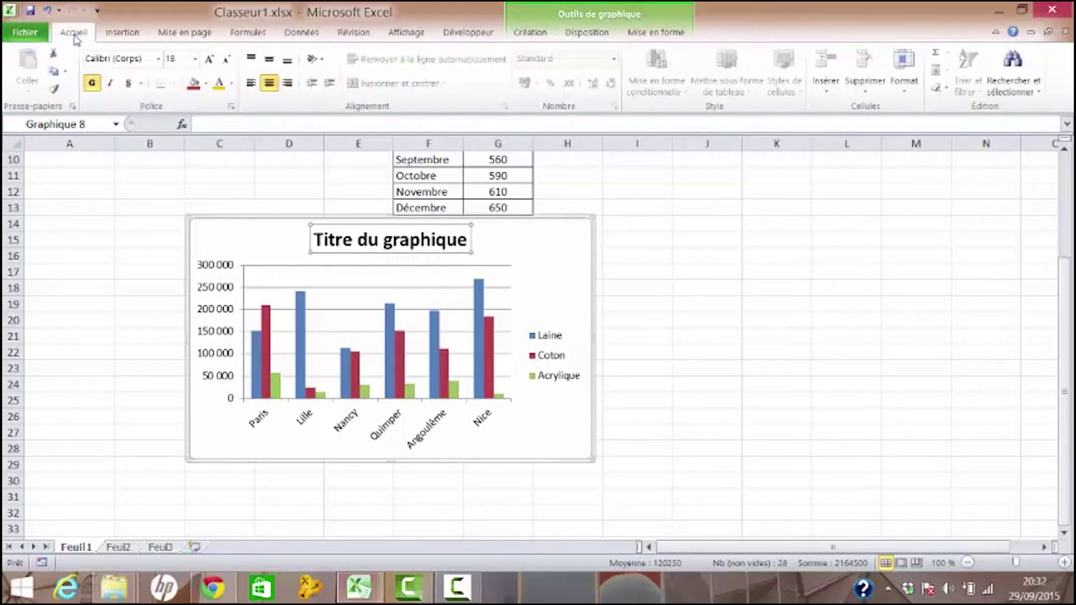
pyautogui.click(217, 85)
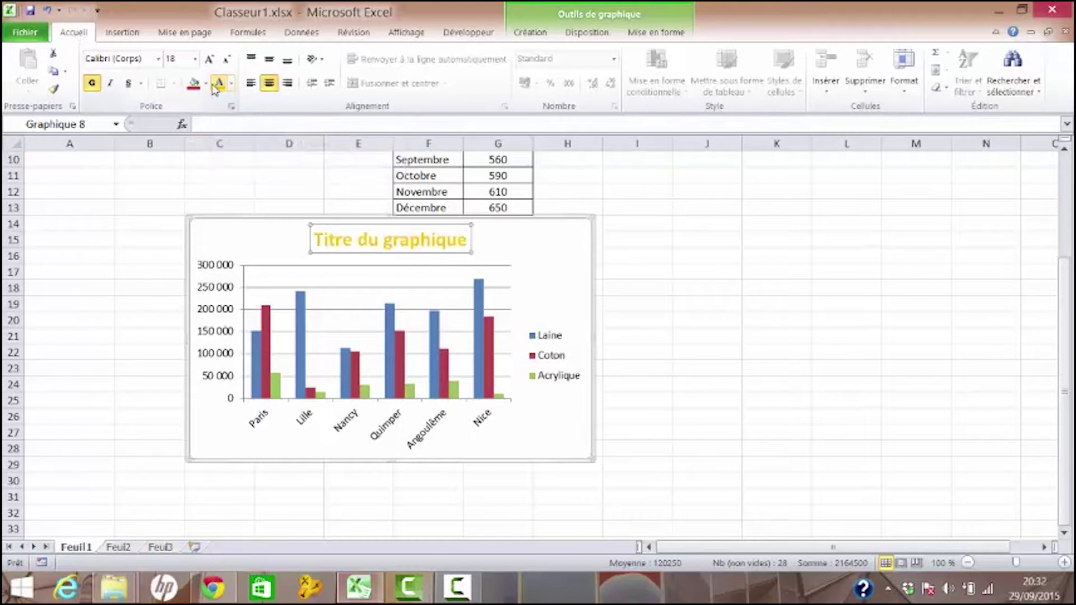
pyautogui.click(205, 84)
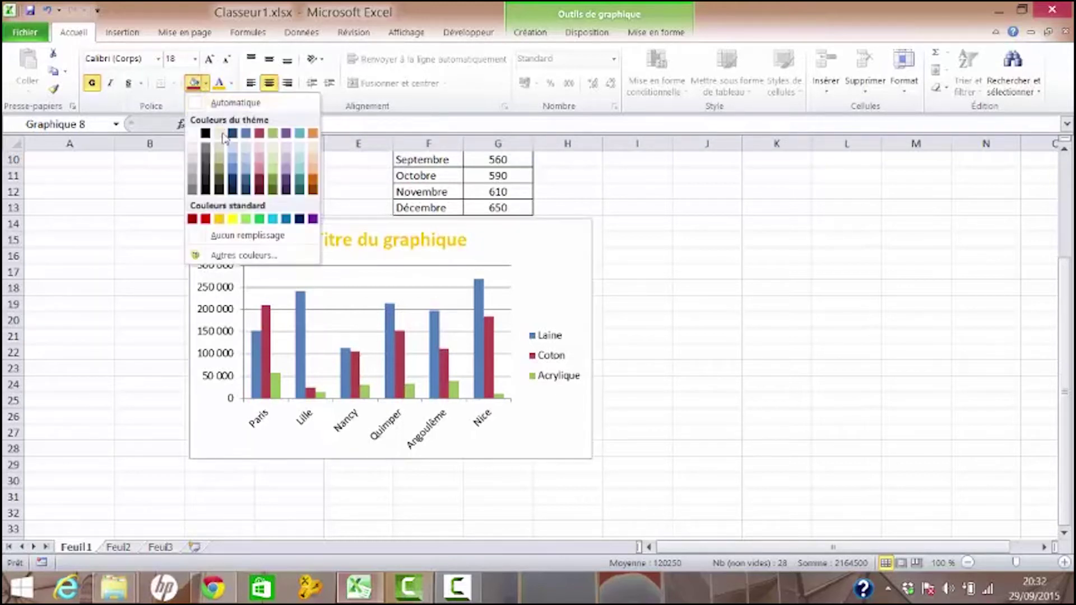
pyautogui.click(233, 164)
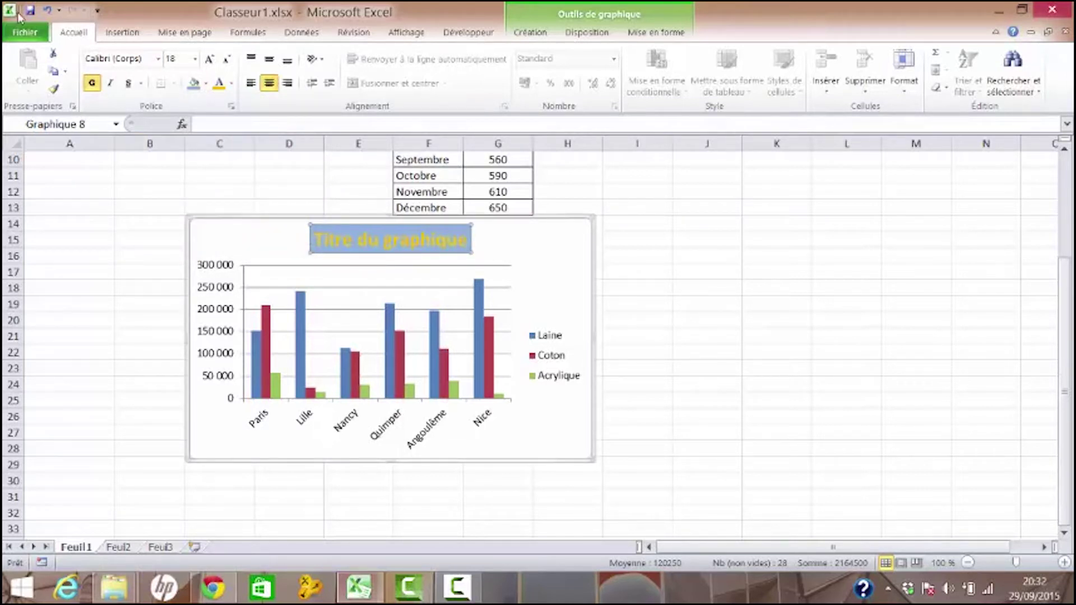
pyautogui.click(49, 10)
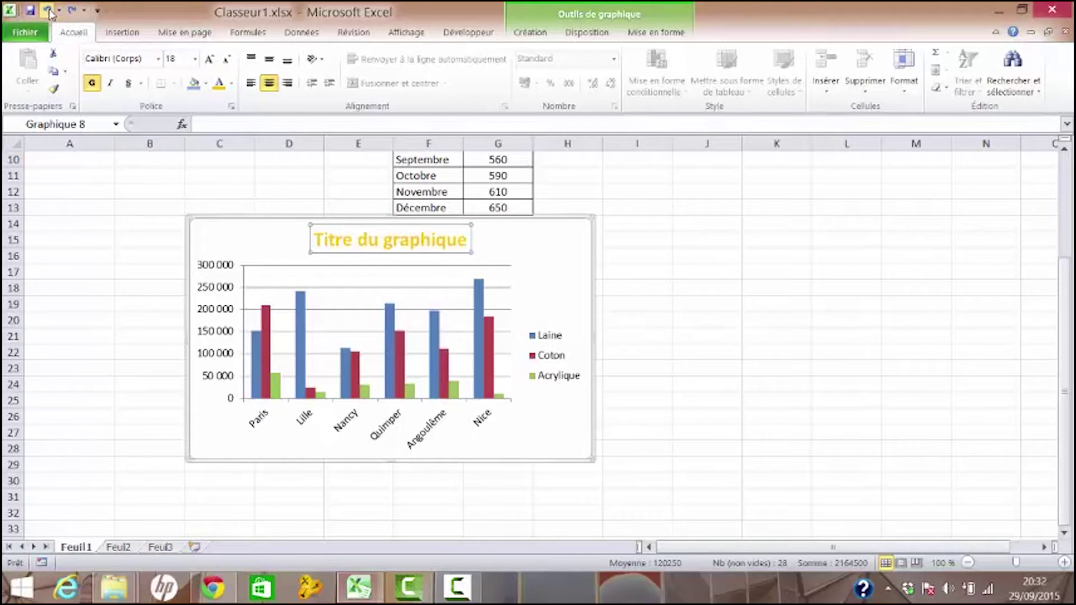
pyautogui.click(49, 11)
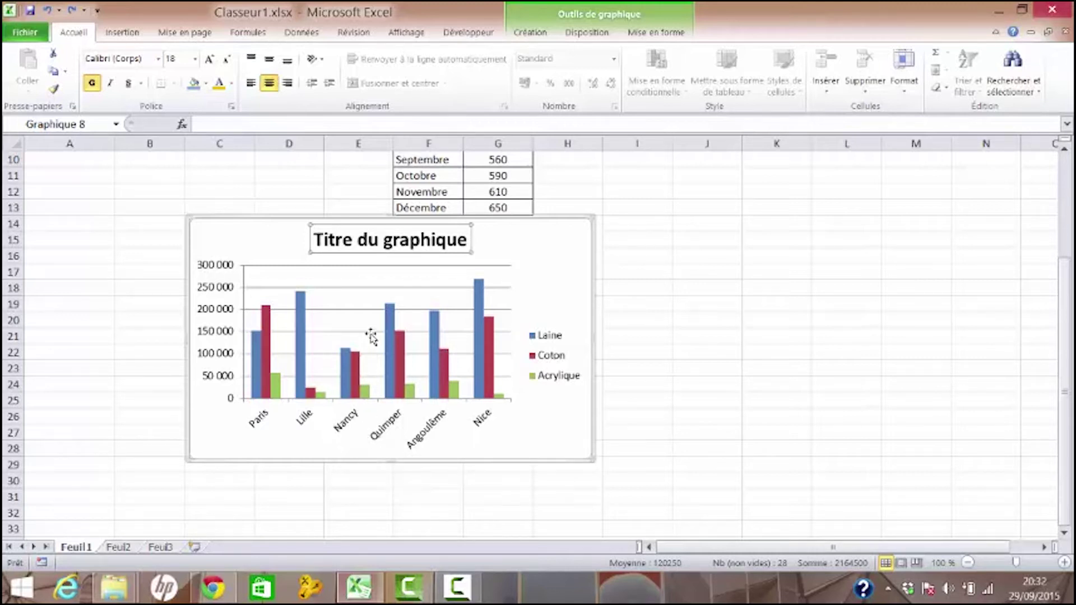
pyautogui.doubleClick(361, 303)
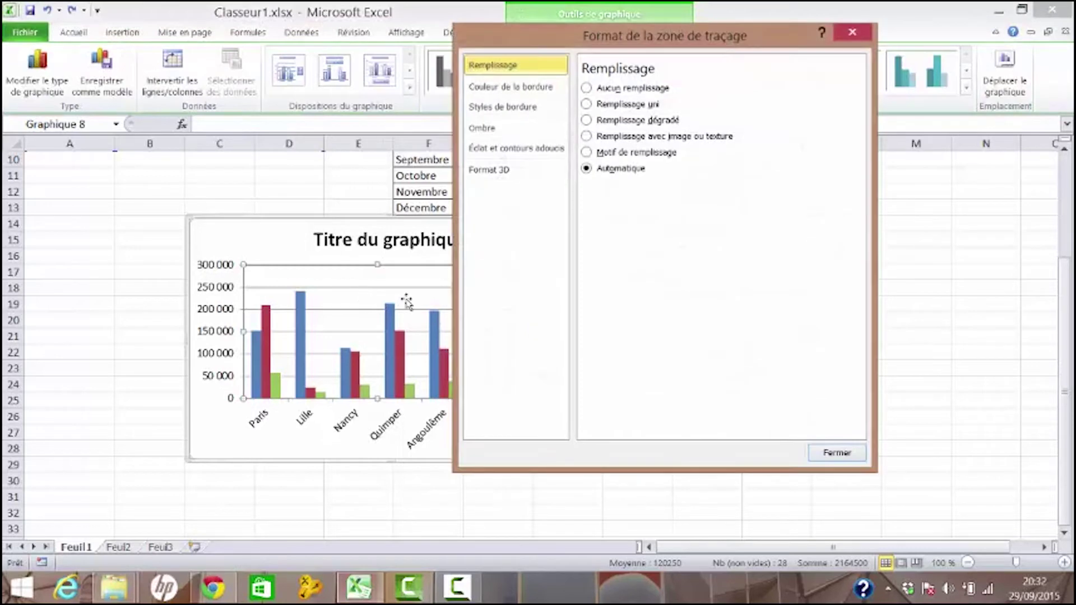
pyautogui.click(848, 34)
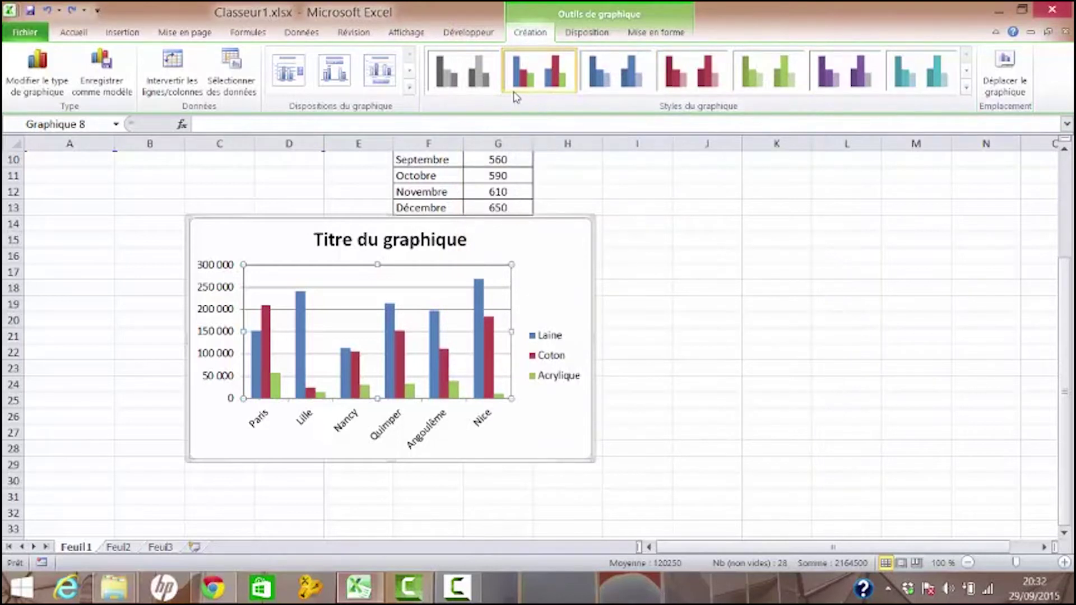
# Add a primary horizontal axis title placed below the axis of the column chart.
pyautogui.click(583, 34)
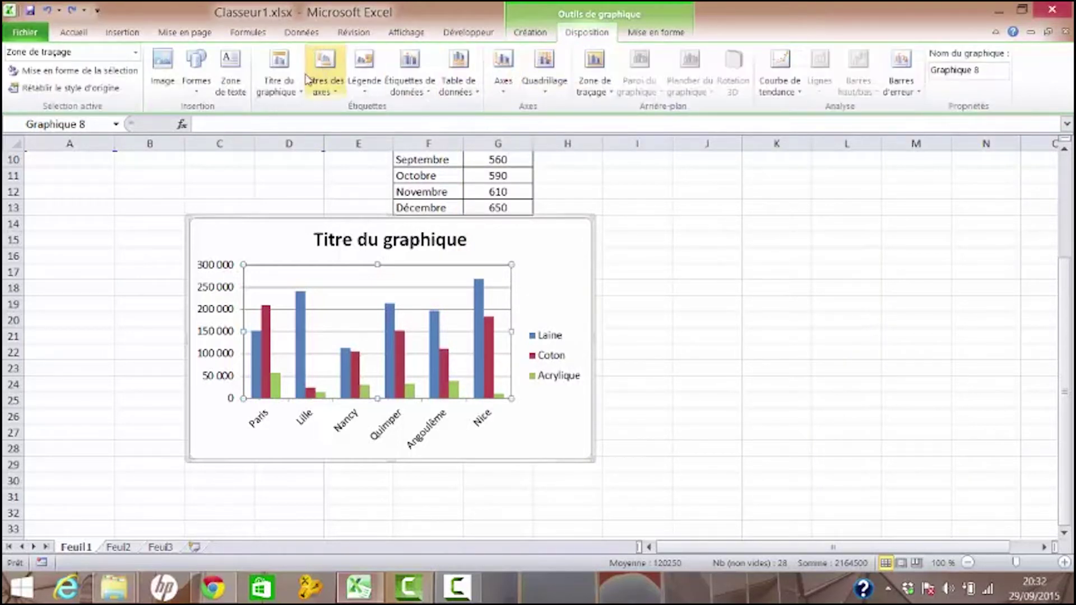
pyautogui.click(337, 93)
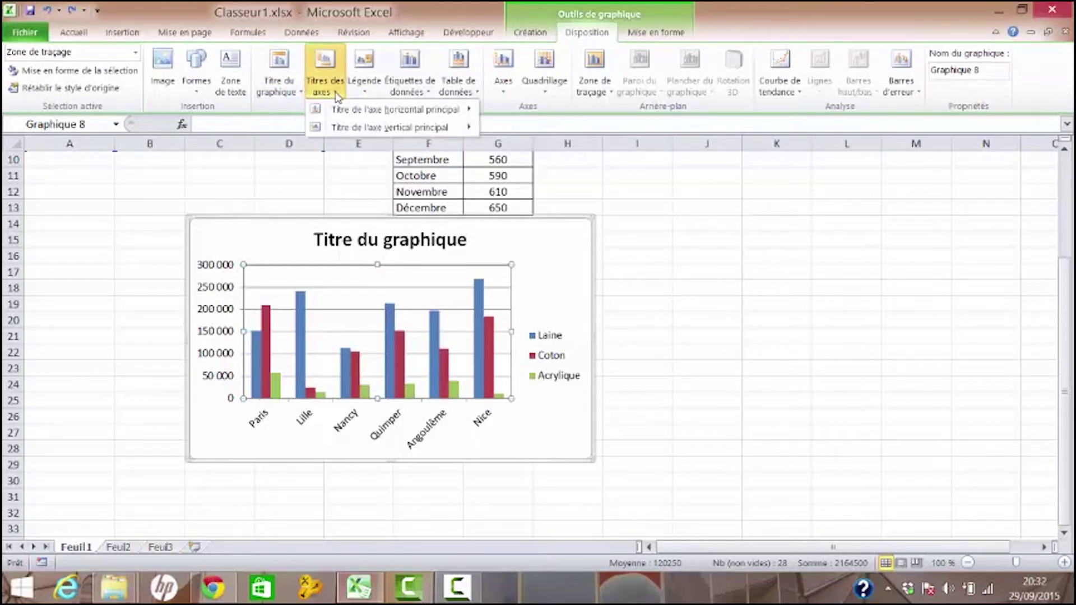
pyautogui.moveTo(398, 117)
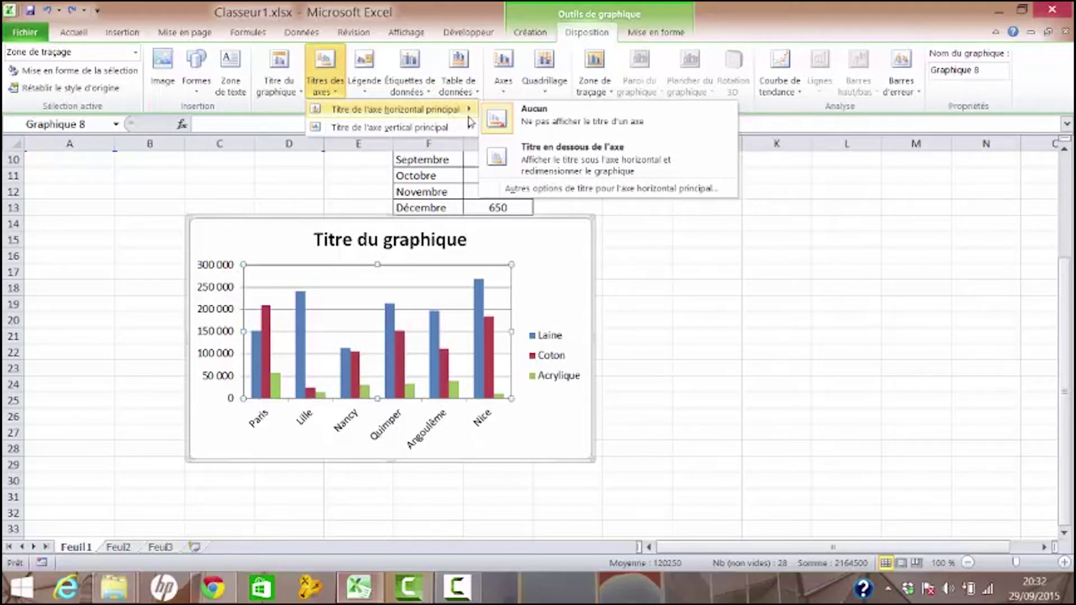
pyautogui.click(536, 151)
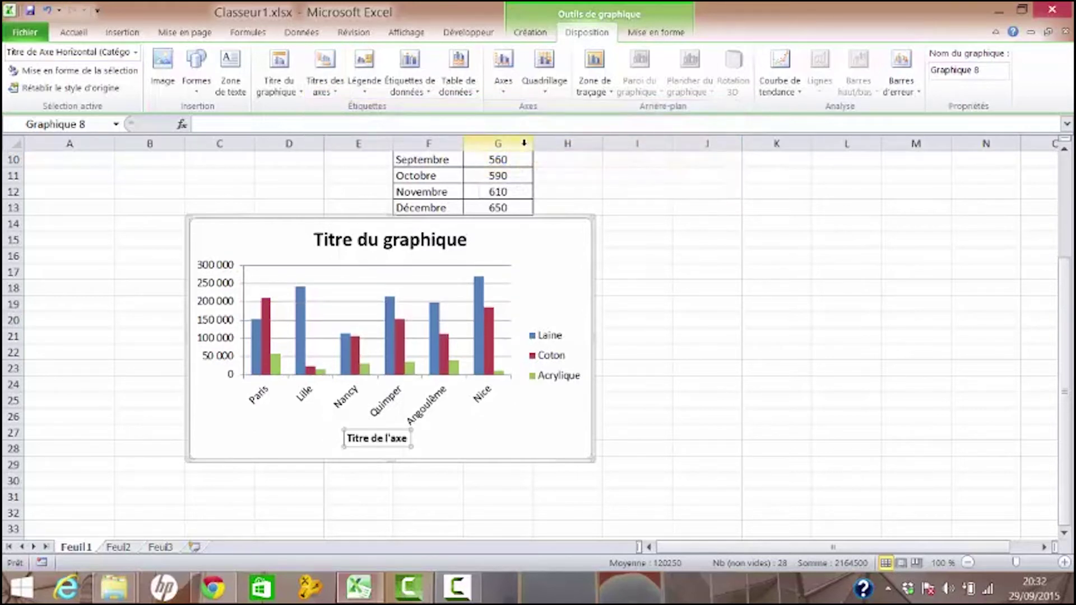
# Add a rotated title (Titre pivoté) to the chart's primary vertical axis.
pyautogui.click(337, 94)
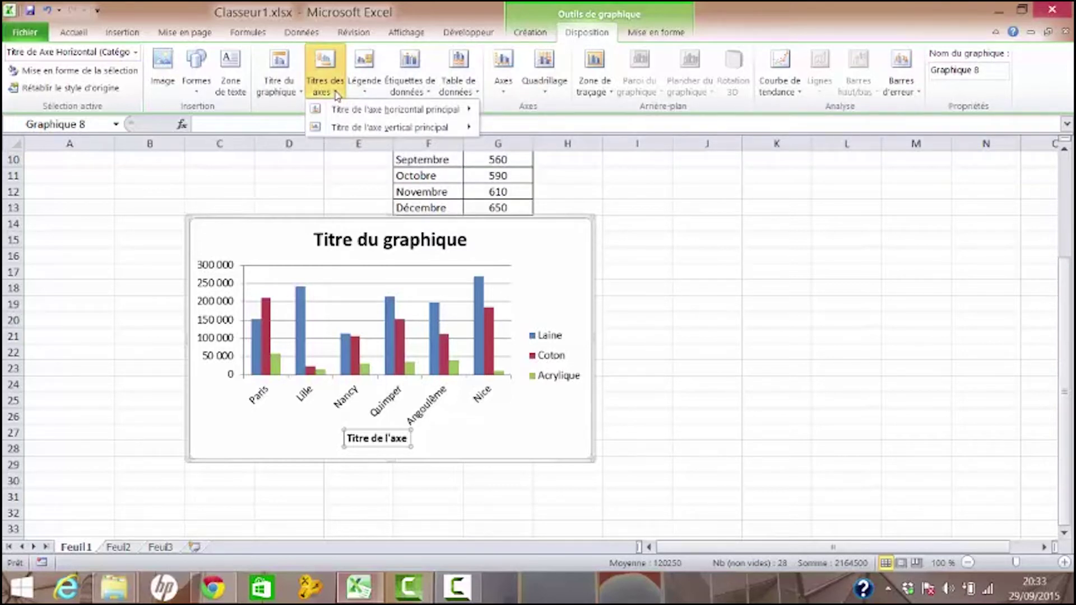
pyautogui.moveTo(370, 128)
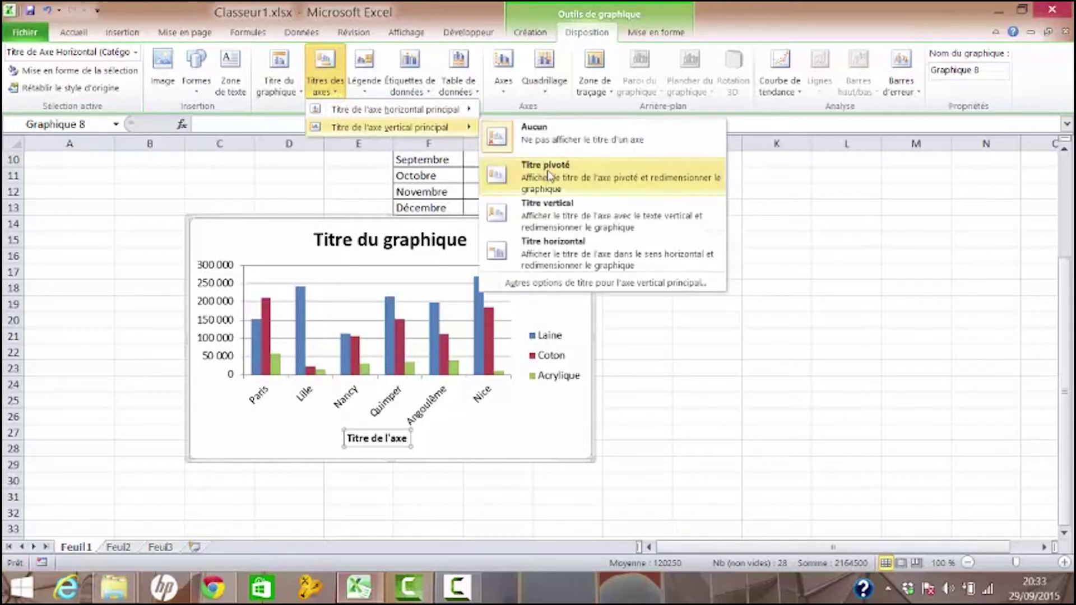
pyautogui.click(567, 173)
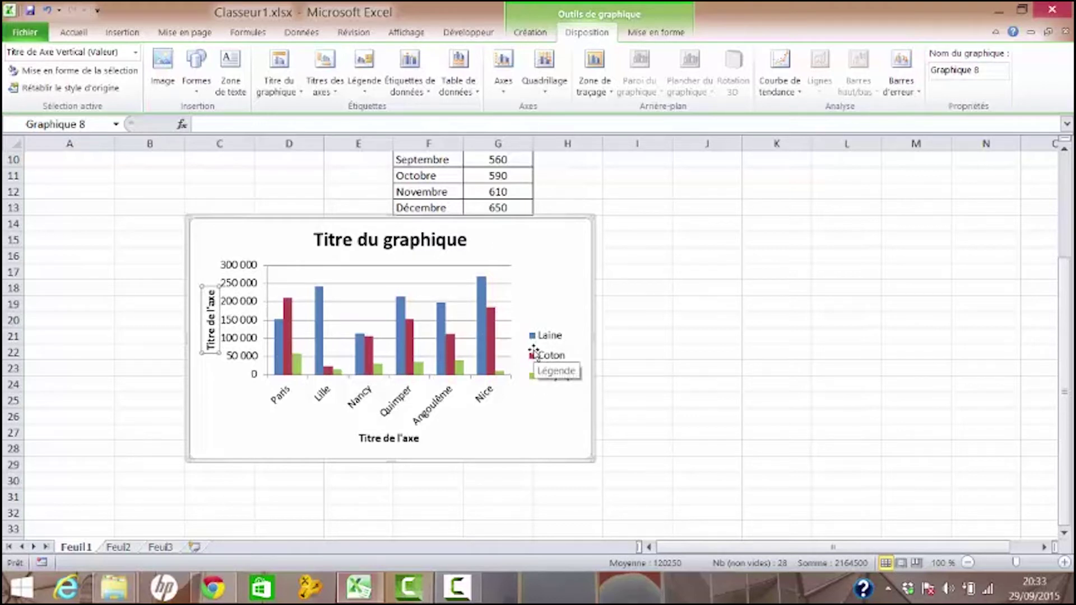
# Try the chart legend at the bottom and at the top, and return it to the right side of the chart.
pyautogui.click(366, 92)
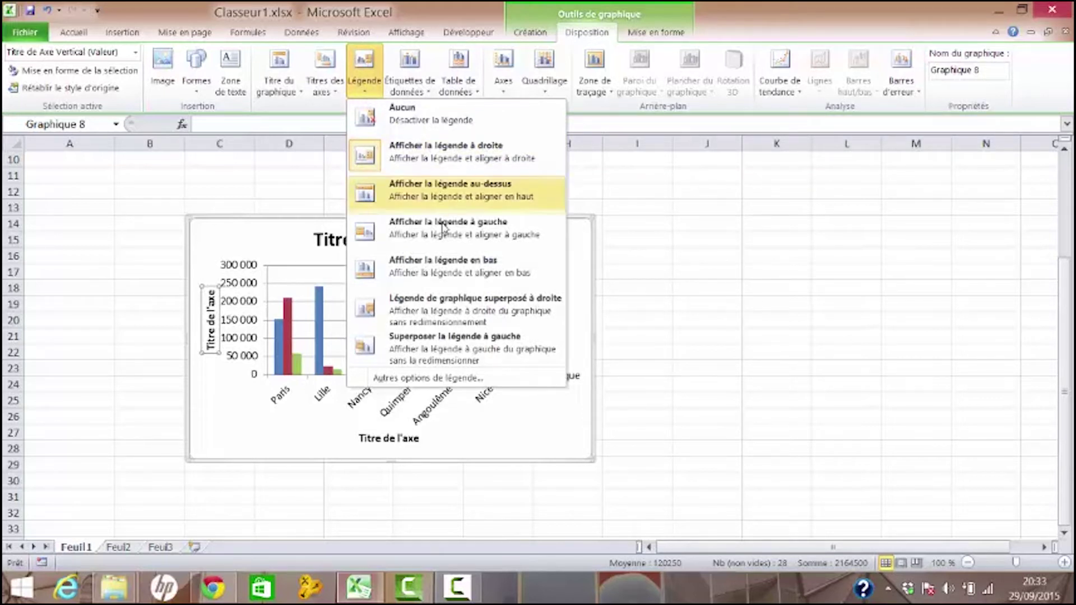
pyautogui.click(440, 266)
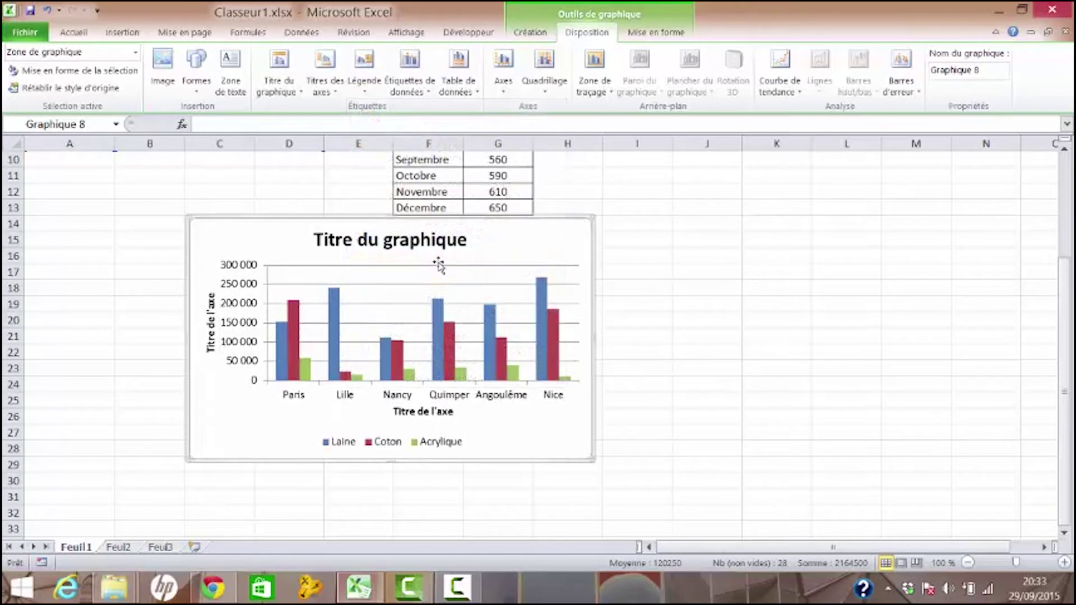
pyautogui.click(367, 94)
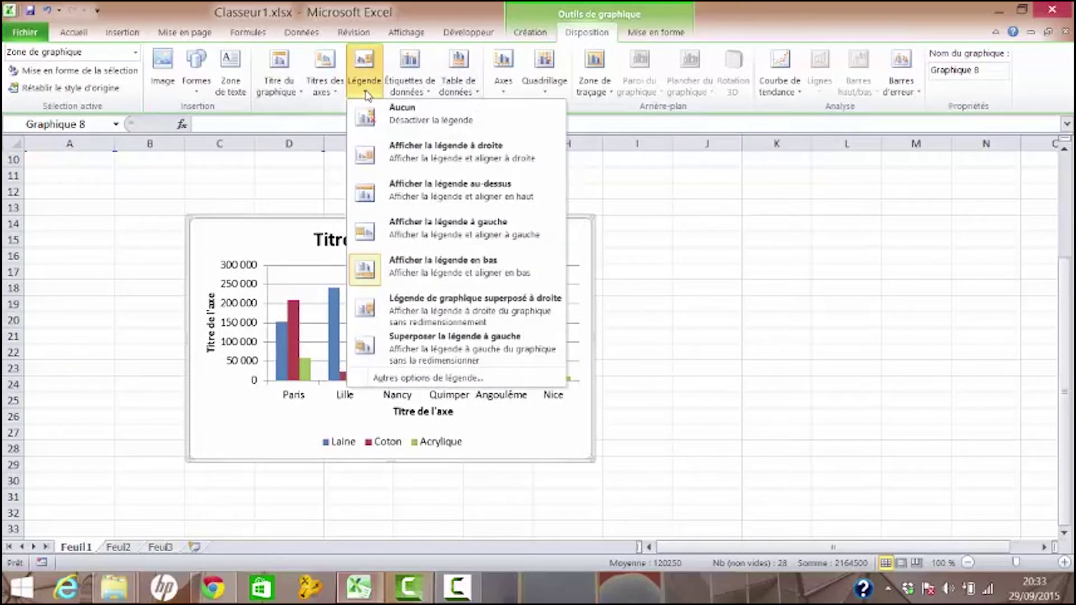
pyautogui.click(416, 190)
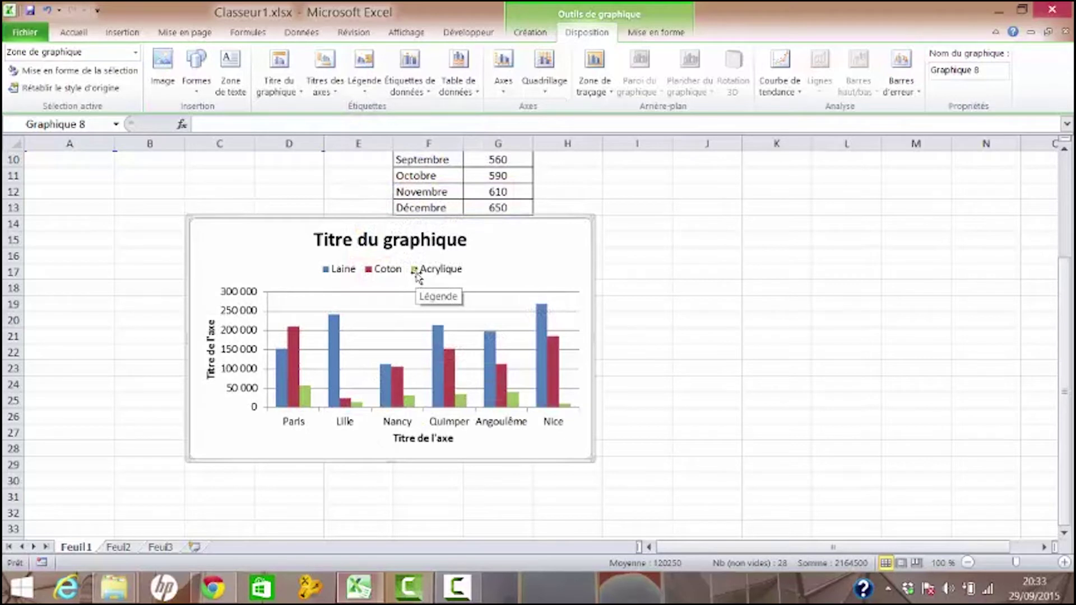
pyautogui.click(366, 95)
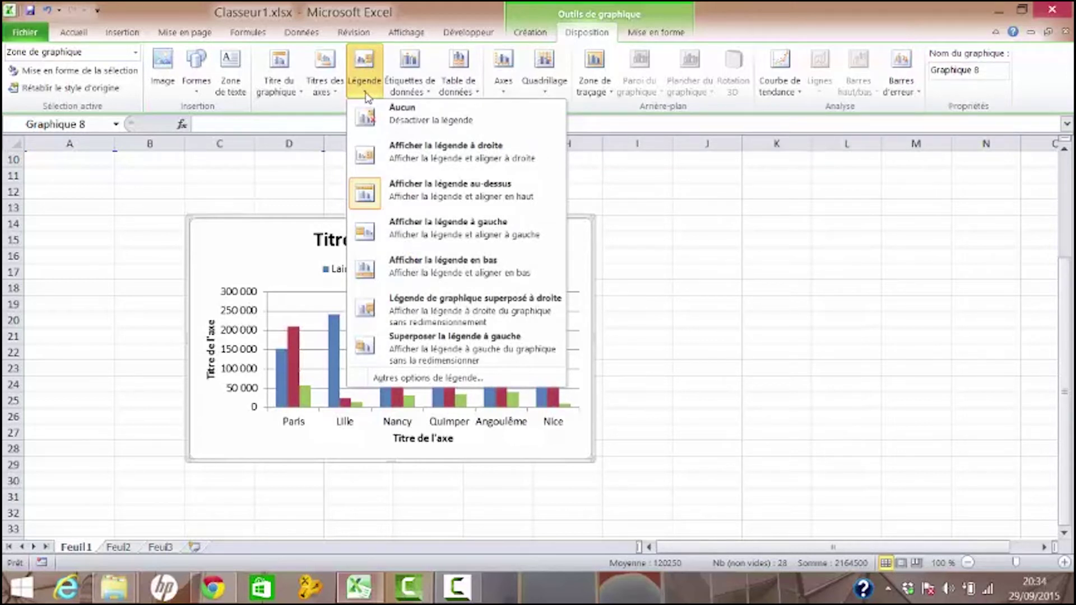
pyautogui.click(452, 154)
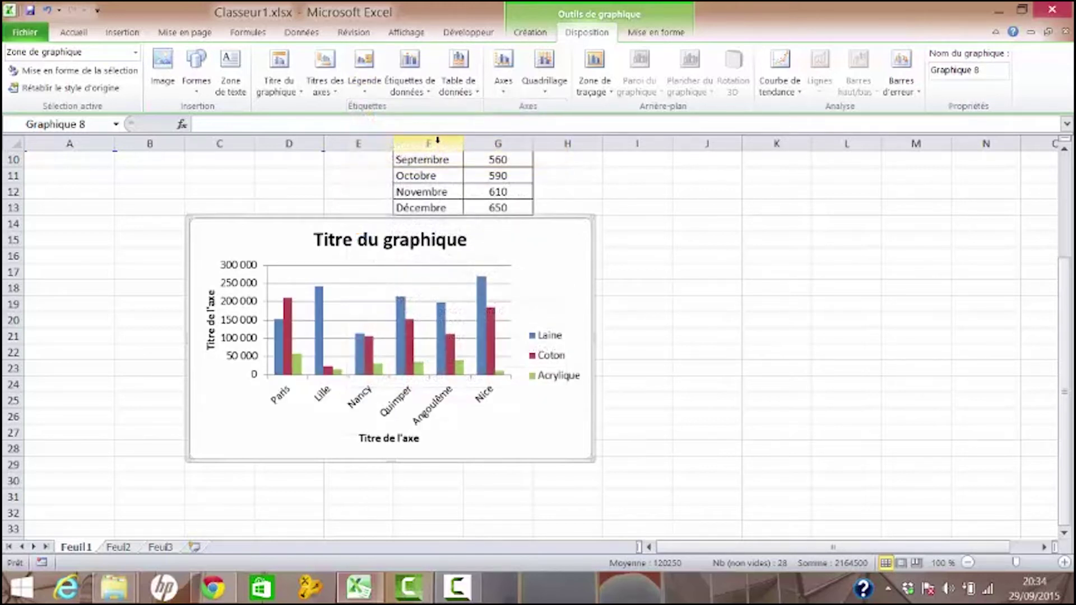
# Try data labels on the columns with the inside end position (Bord intérieur), and undo them.
pyautogui.click(429, 96)
pyautogui.click(428, 96)
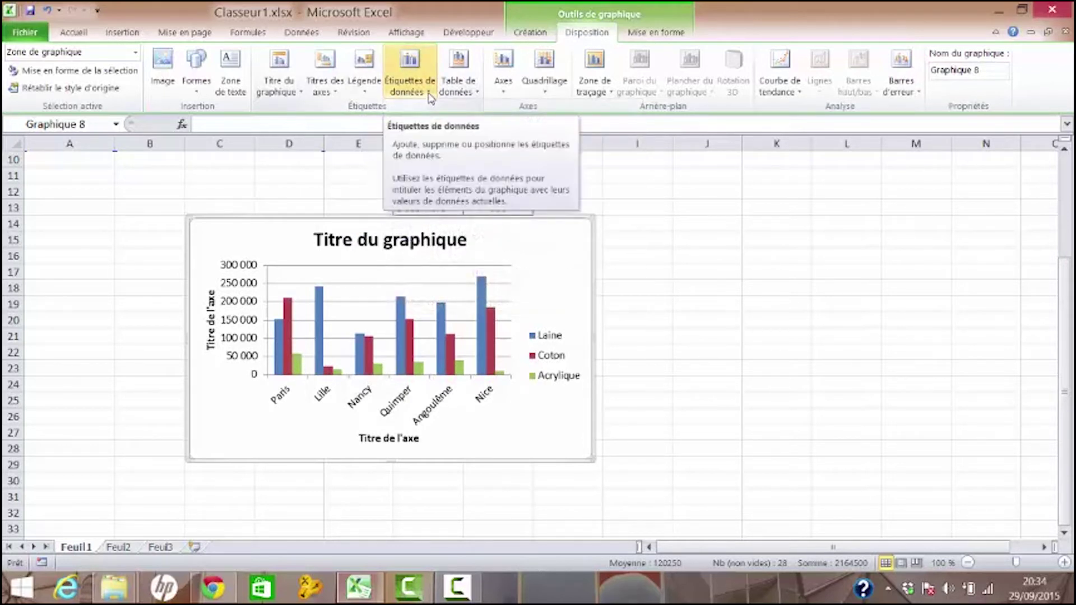
pyautogui.click(428, 96)
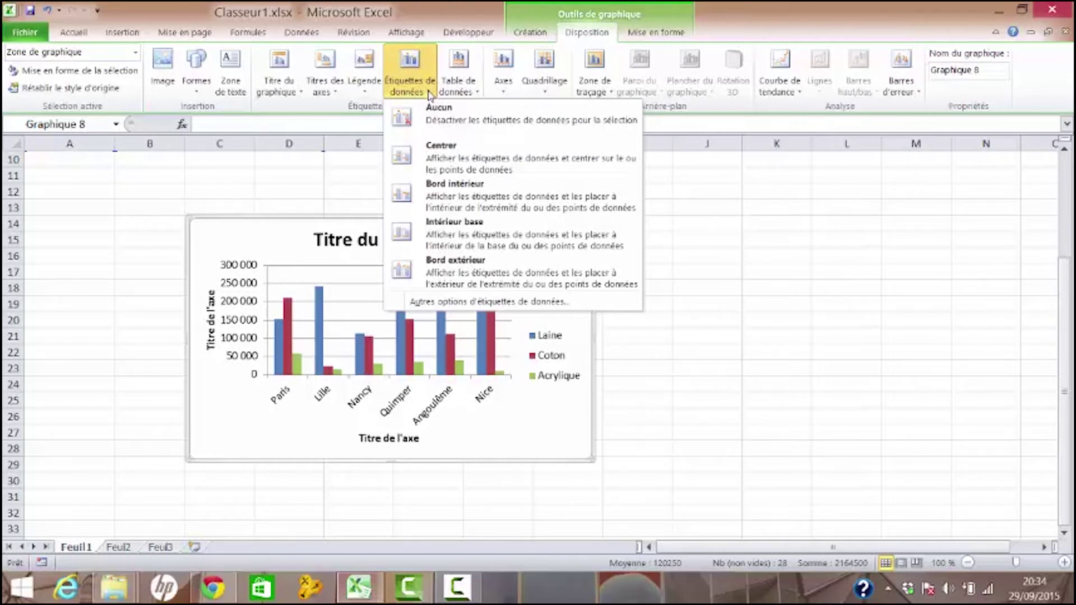
pyautogui.click(481, 208)
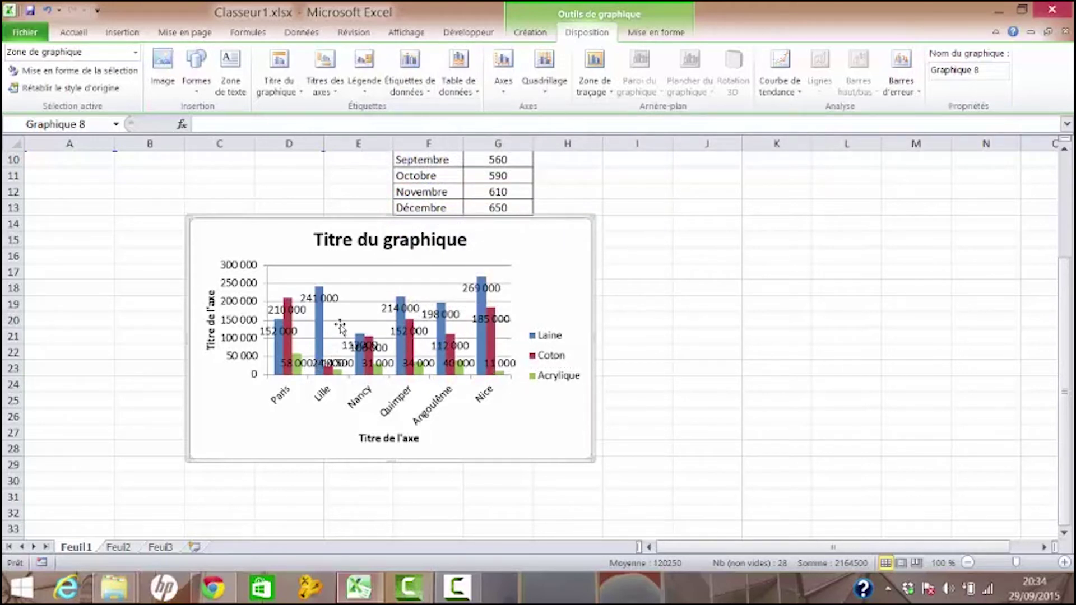
pyautogui.click(48, 12)
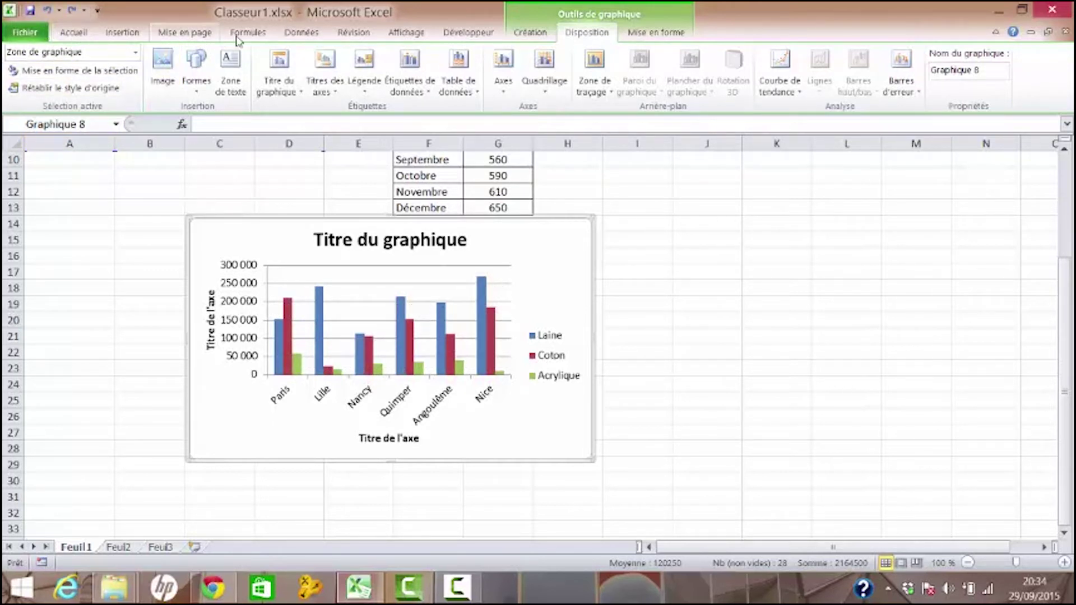
# Show the data table without legend keys below the column chart.
pyautogui.click(477, 92)
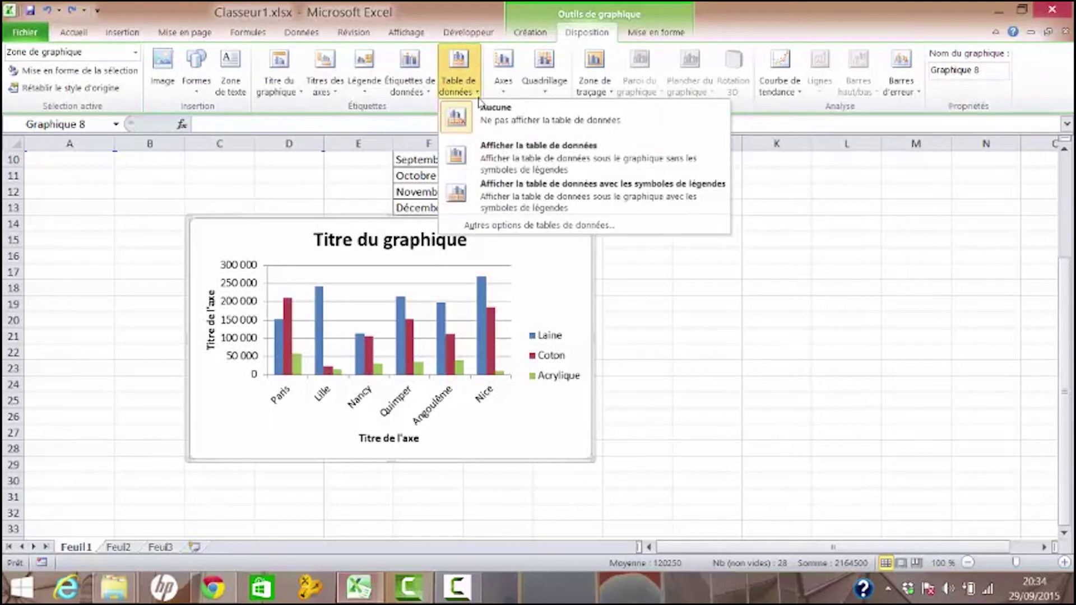
pyautogui.click(501, 163)
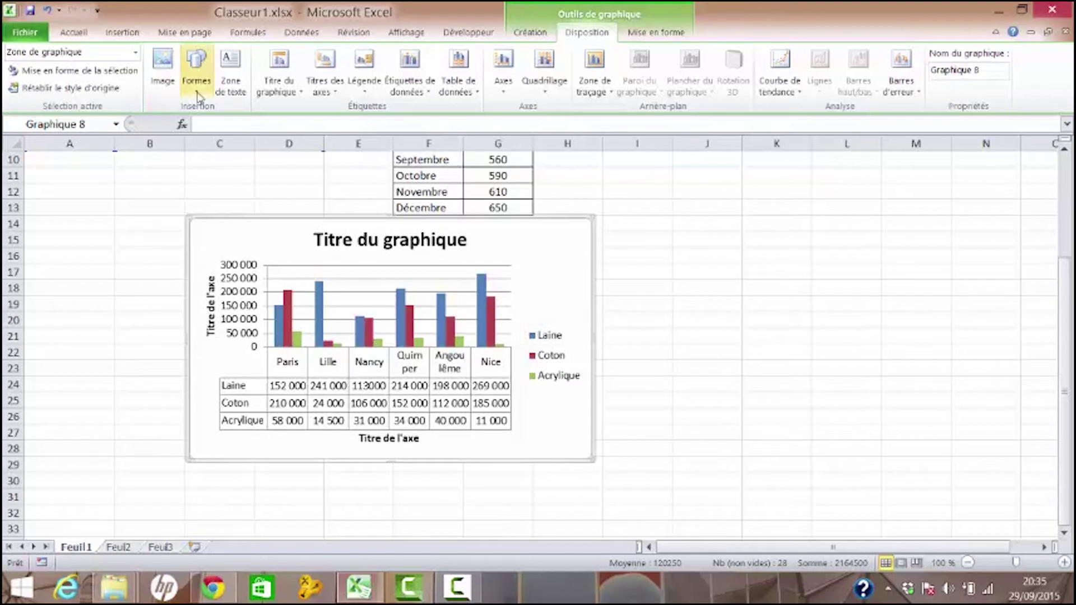
# Draw a round callout (Bulle ronde) over the chart's upper-right corner and enter the text "kkkkkkk" in it.
pyautogui.click(196, 71)
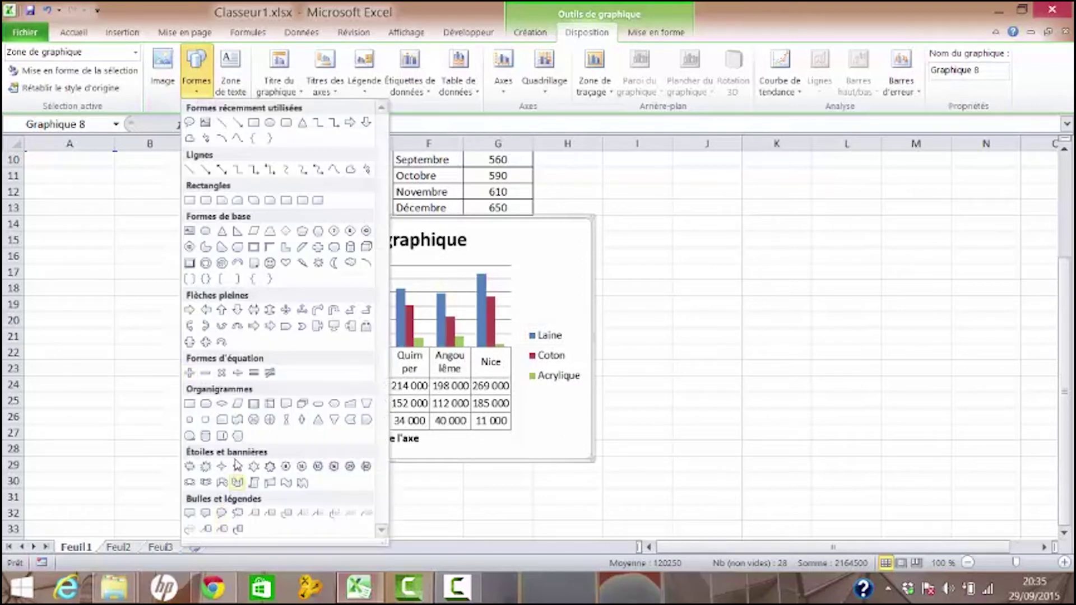
pyautogui.click(222, 513)
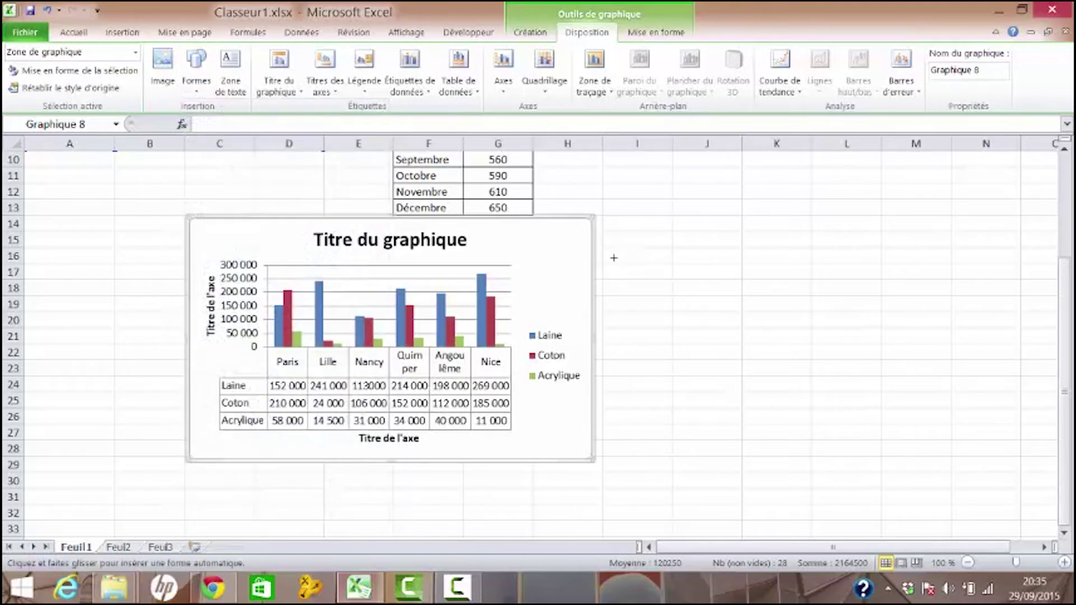
pyautogui.moveTo(606, 248)
pyautogui.mouseDown()
pyautogui.moveTo(670, 309)
pyautogui.moveTo(558, 263)
pyautogui.moveTo(538, 262)
pyautogui.moveTo(525, 283)
pyautogui.mouseUp()
pyautogui.rightClick(548, 258)
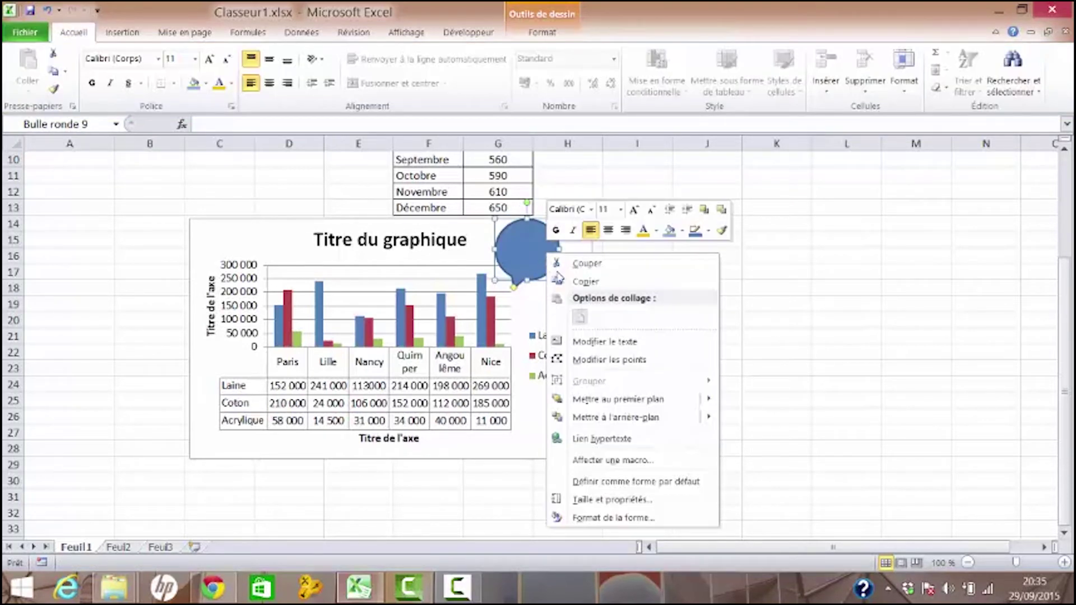
pyautogui.click(610, 342)
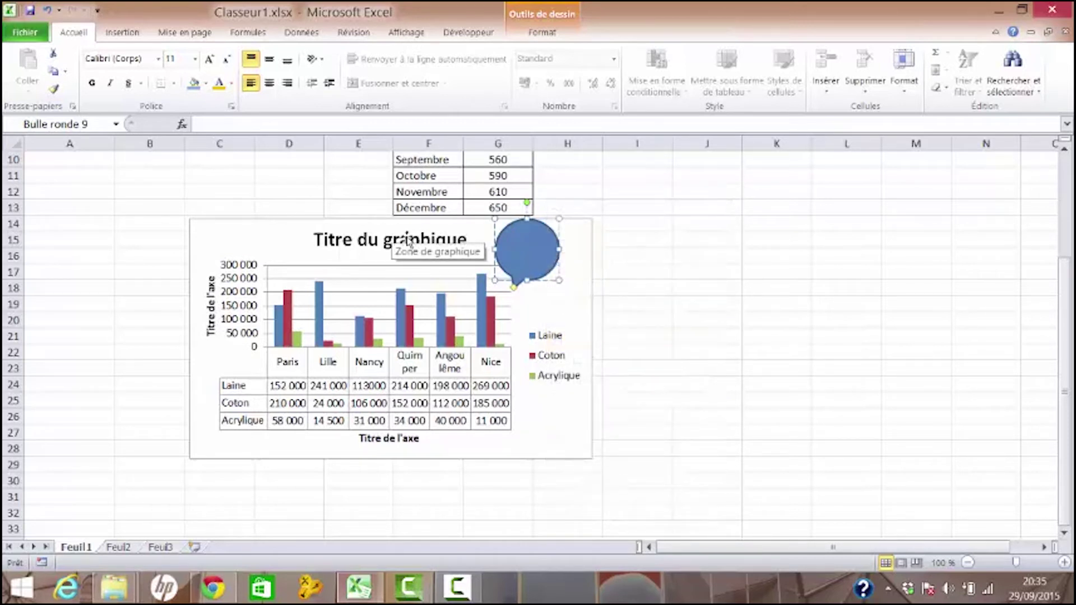
pyautogui.write('kkkkkkk')
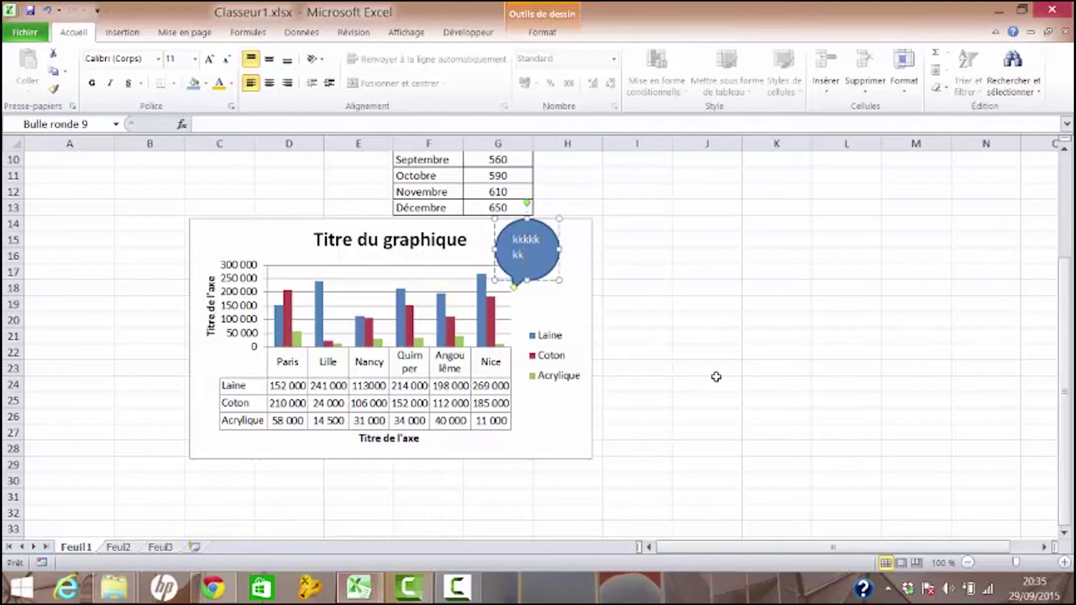
pyautogui.click(715, 371)
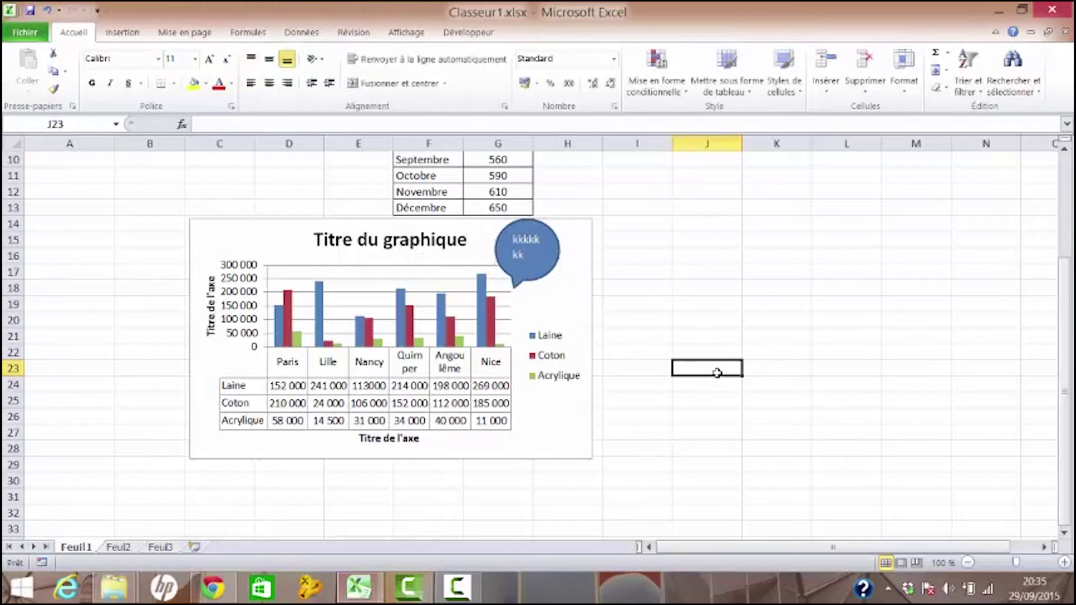
# Move the round callout out of the chart to the empty cells just beside its right edge.
pyautogui.click(544, 277)
pyautogui.moveTo(543, 277); pyautogui.dragTo(638, 289)
pyautogui.click(680, 338)
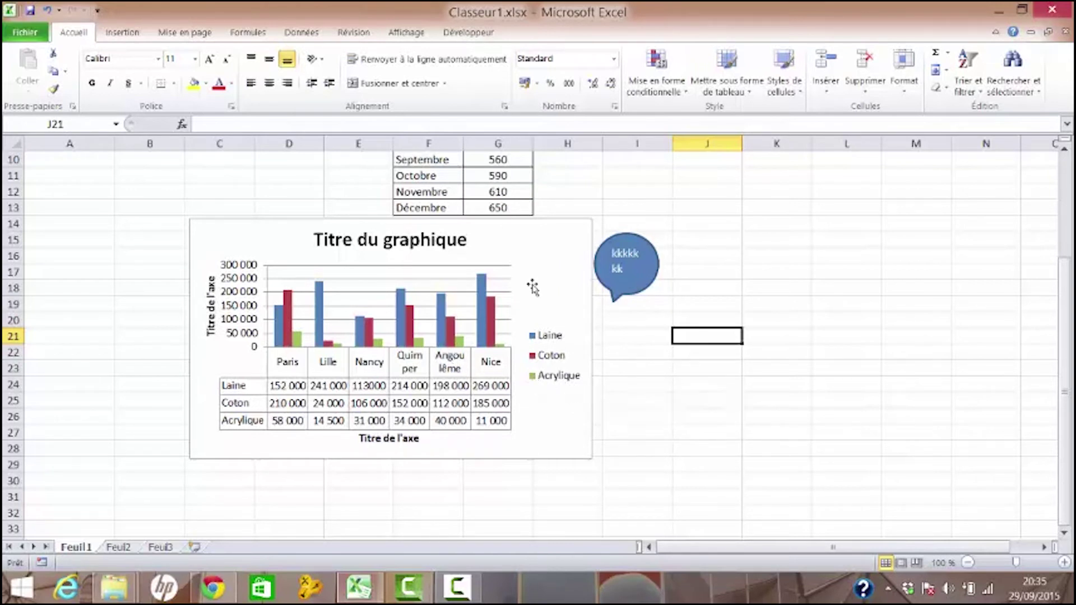
pyautogui.click(540, 262)
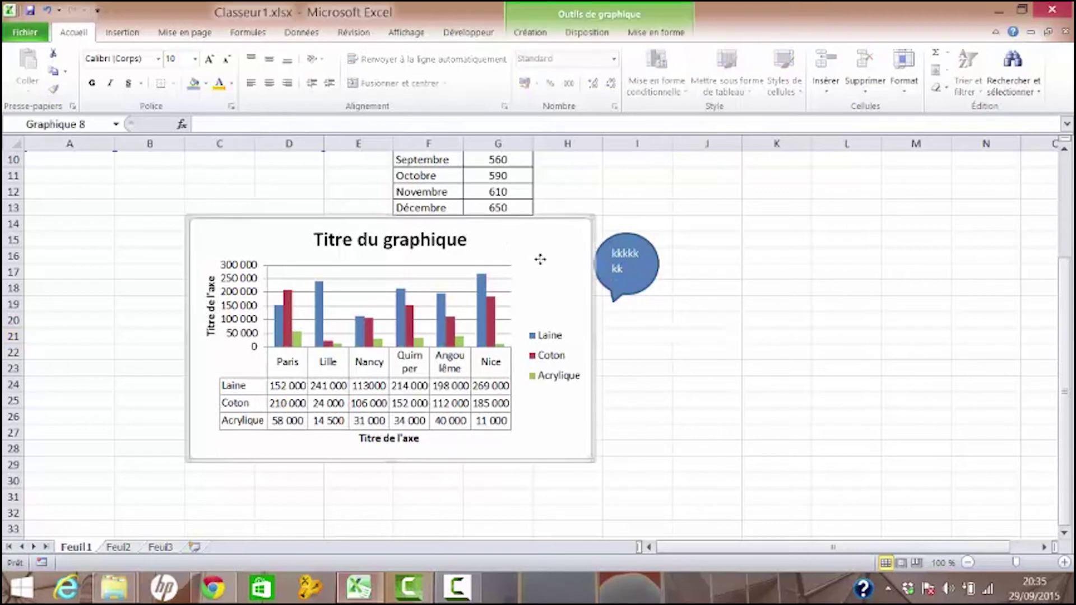
pyautogui.click(609, 33)
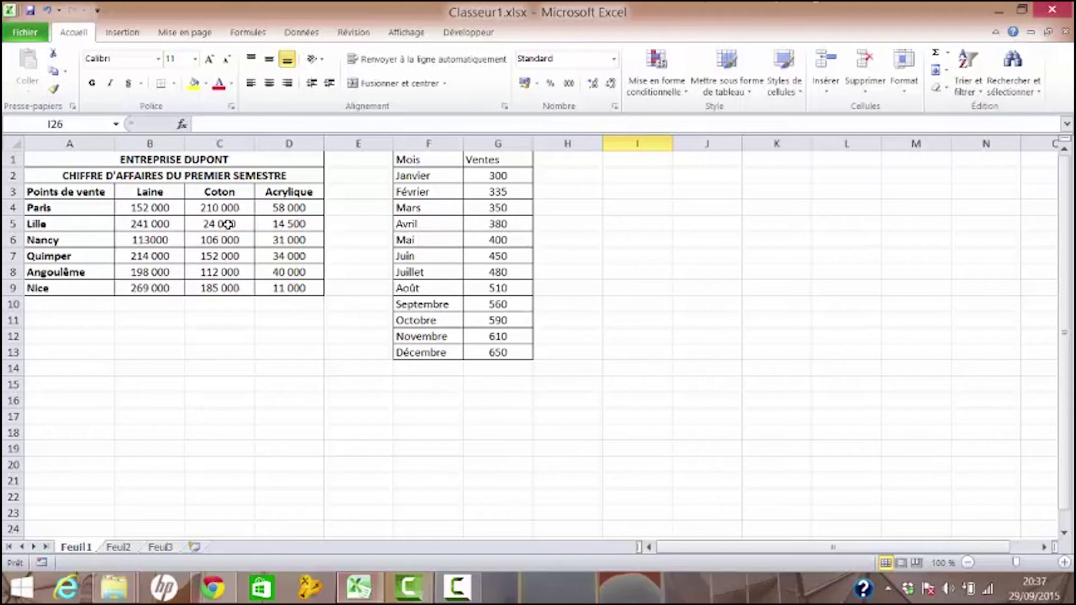
# Insert a basic 2D pie chart (Secteurs 2D) from the Points de vente and Laine columns, A3:B9.
pyautogui.moveTo(52, 195); pyautogui.dragTo(143, 199)
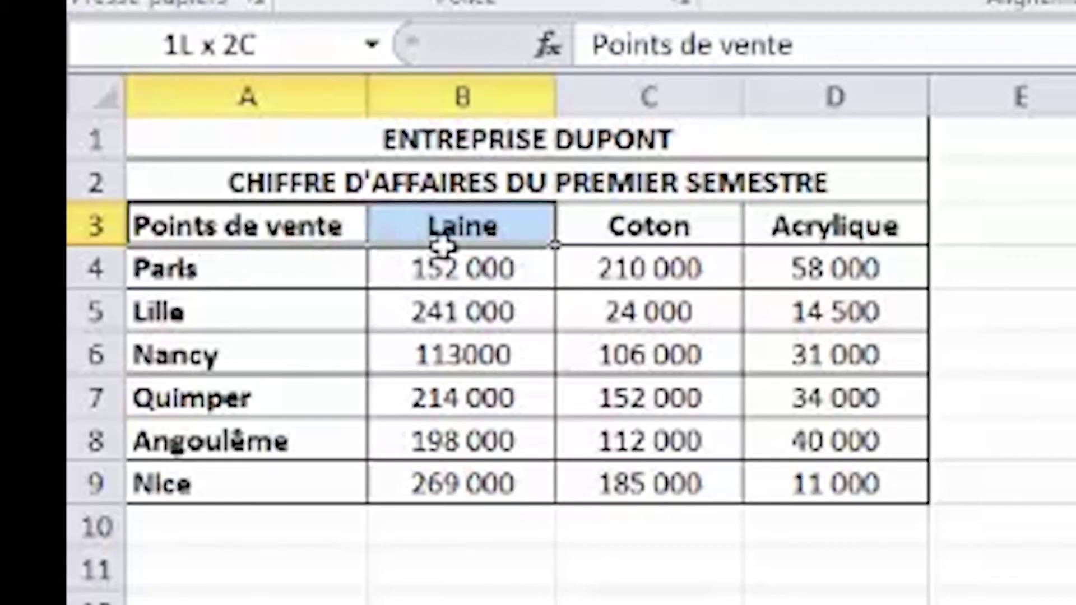
pyautogui.moveTo(443, 245); pyautogui.dragTo(451, 501)
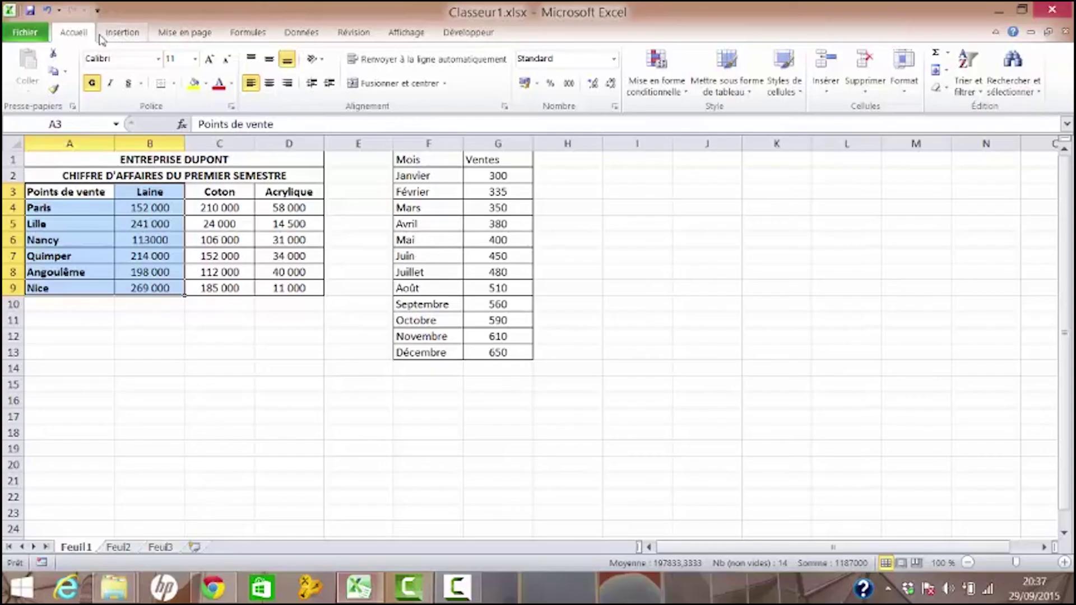
pyautogui.click(123, 32)
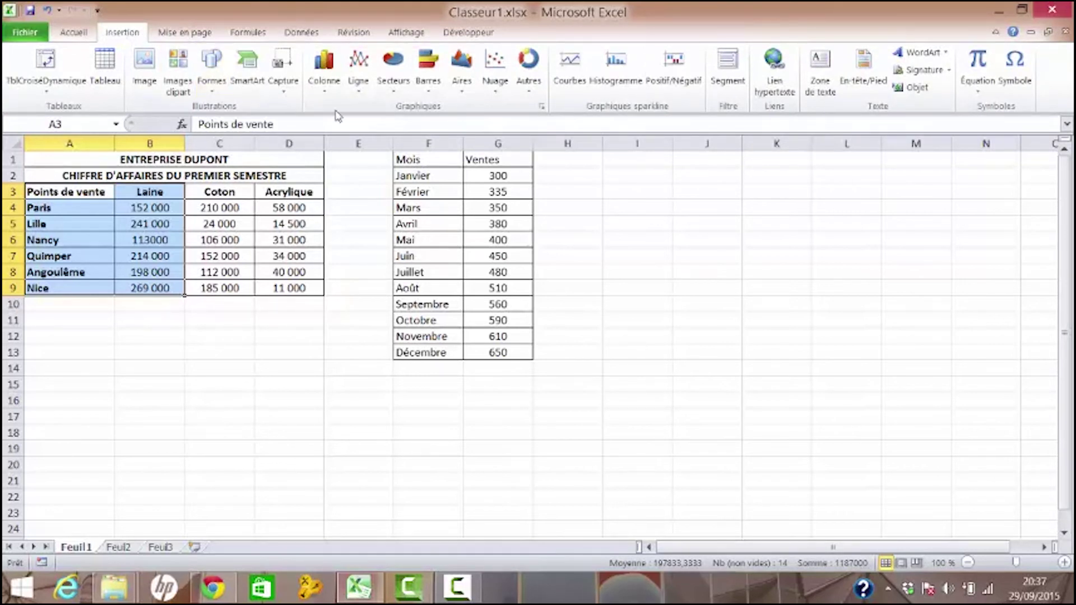
pyautogui.click(391, 67)
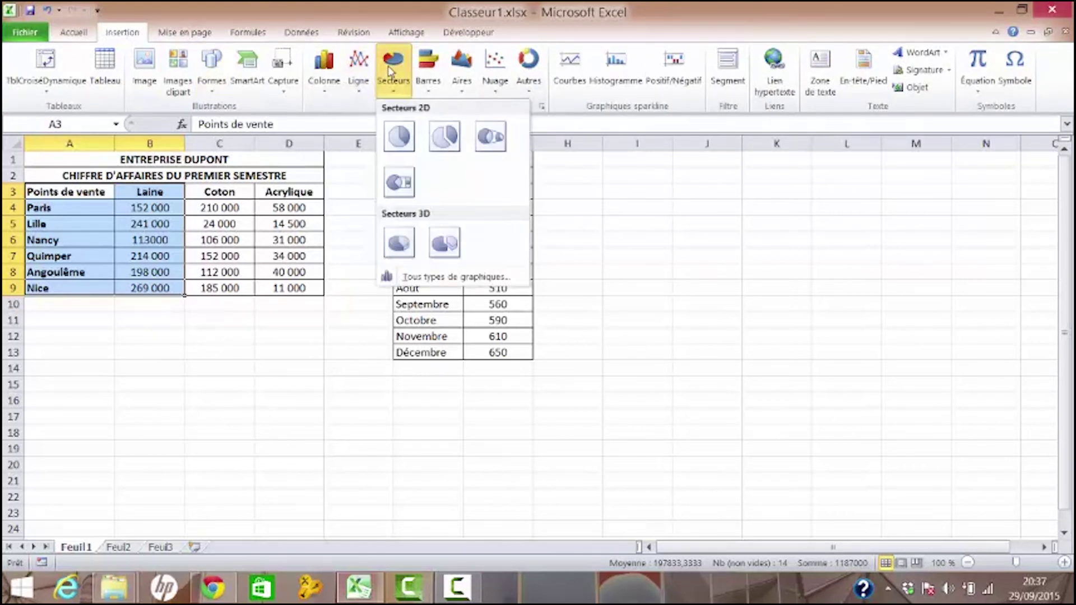
pyautogui.click(397, 137)
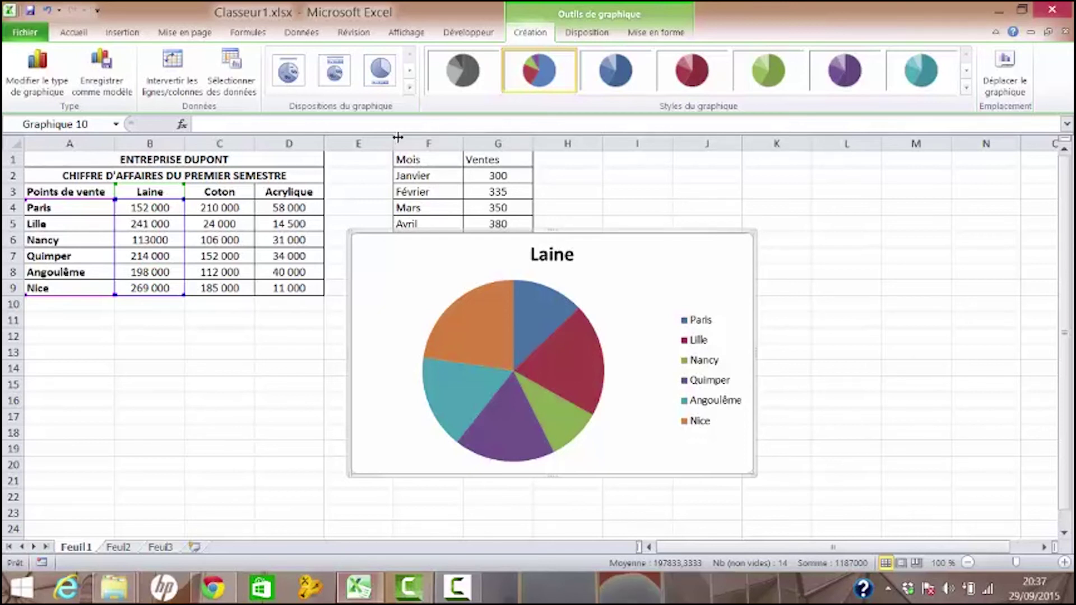
# Place the legend at the bottom of the Laine pie chart.
pyautogui.click(577, 33)
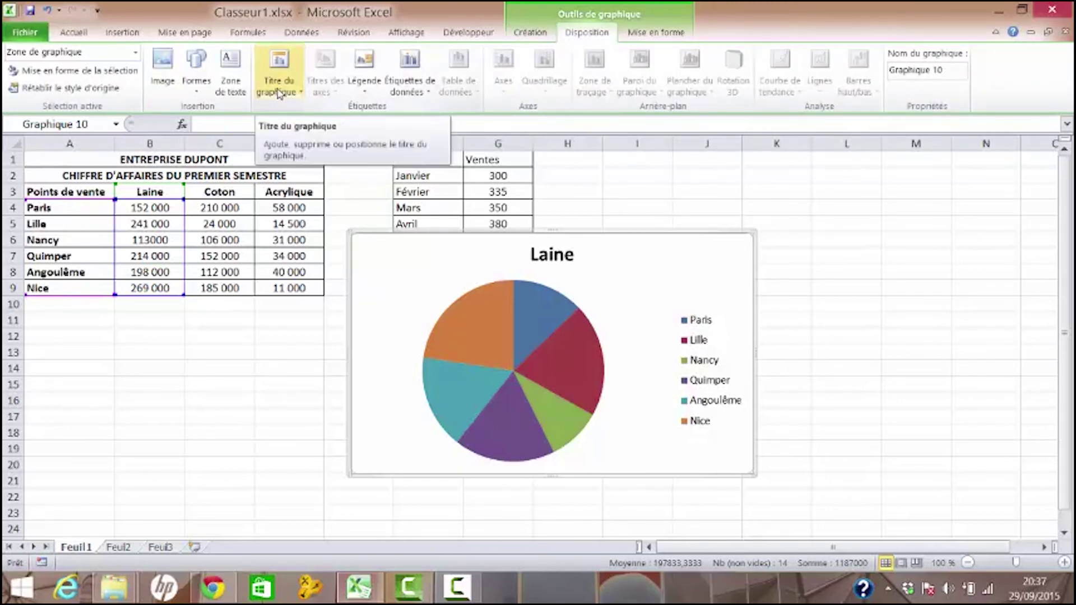
pyautogui.click(365, 94)
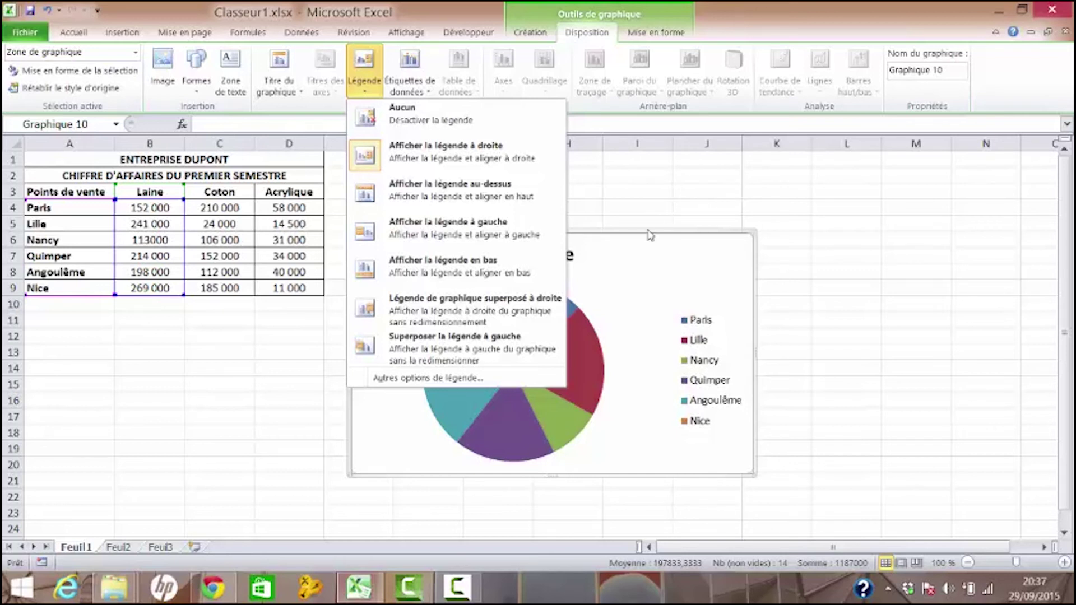
pyautogui.click(439, 273)
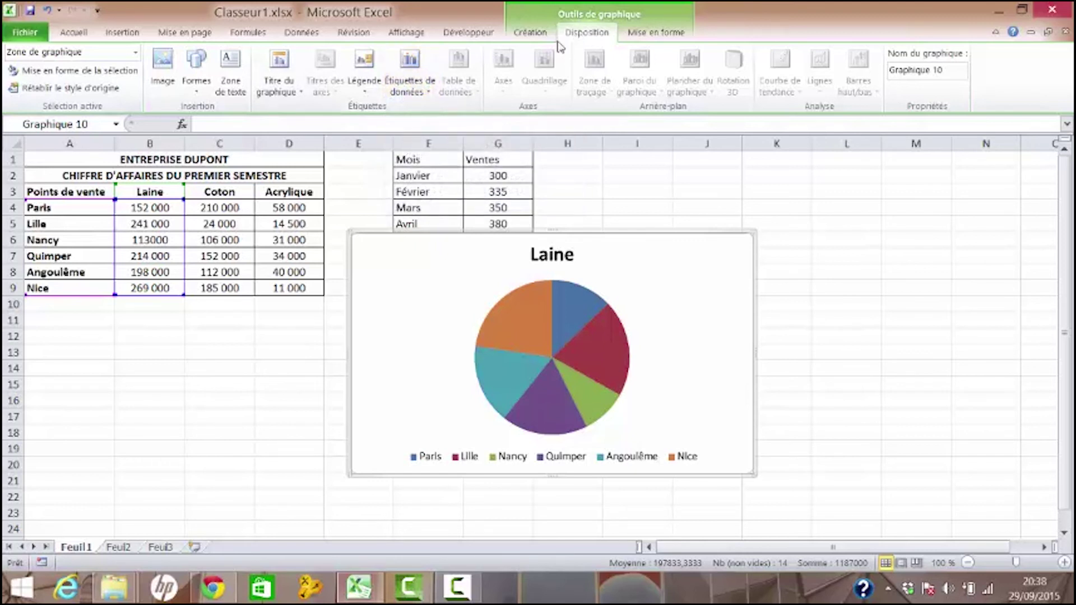
# Try several quick layouts on the Laine pie chart and settle on the titled one with city names and percentages in the slices.
pyautogui.click(531, 34)
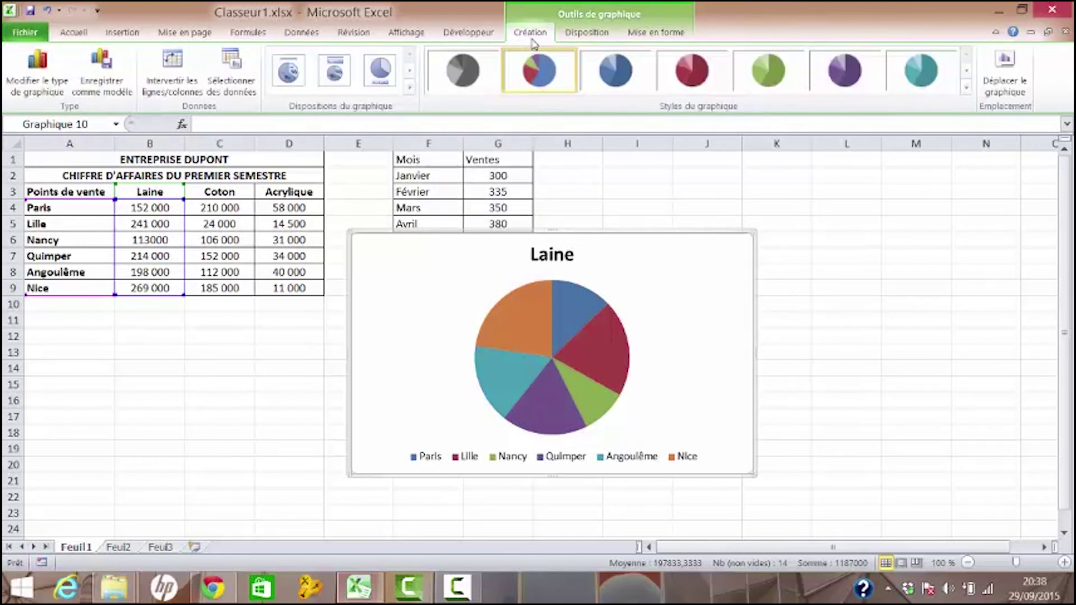
pyautogui.click(297, 78)
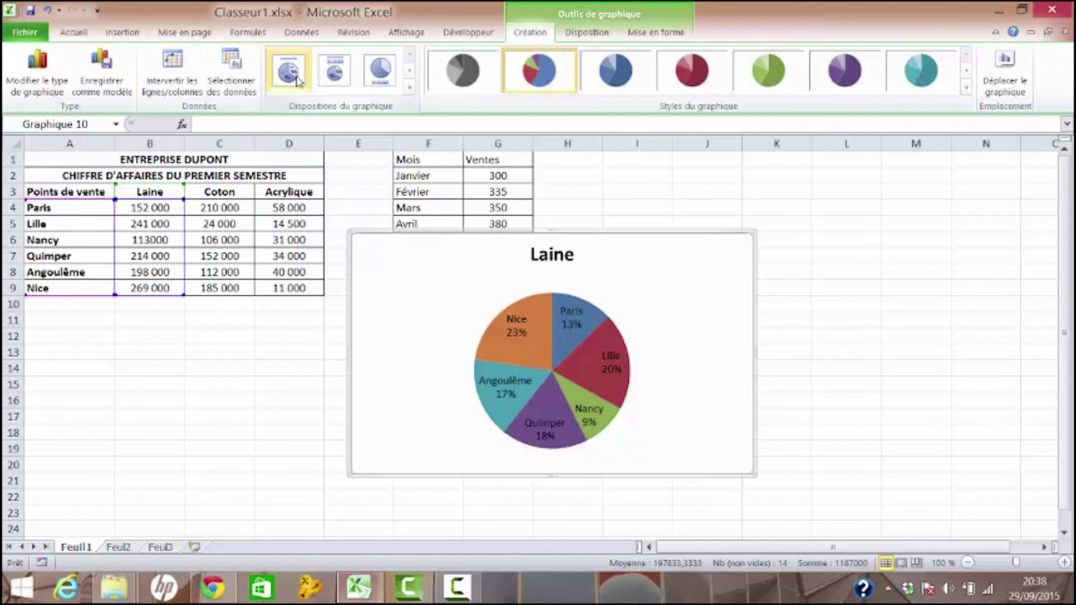
pyautogui.click(410, 71)
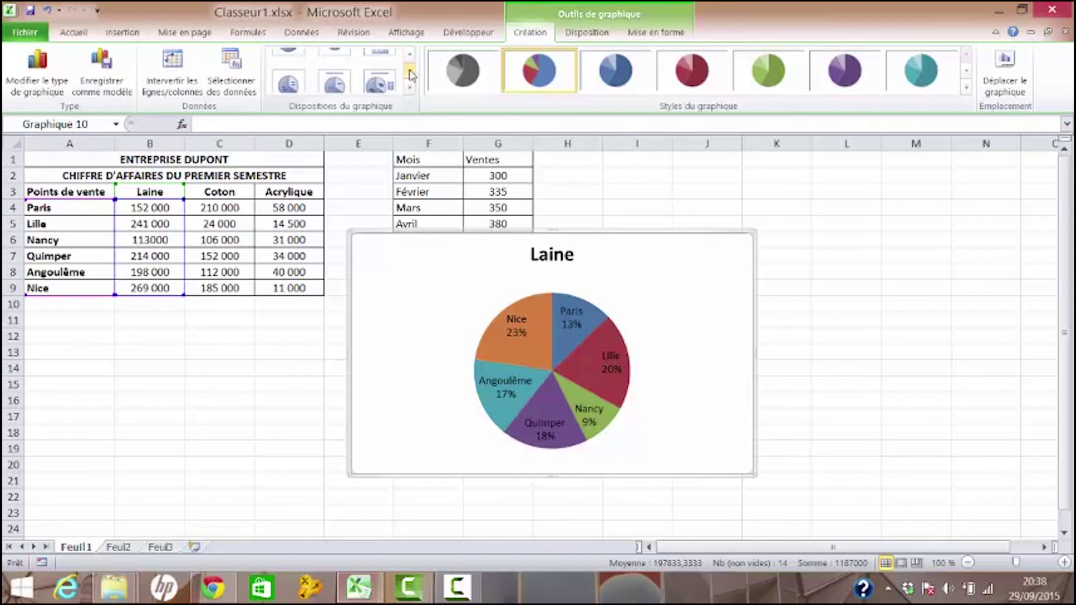
pyautogui.click(292, 74)
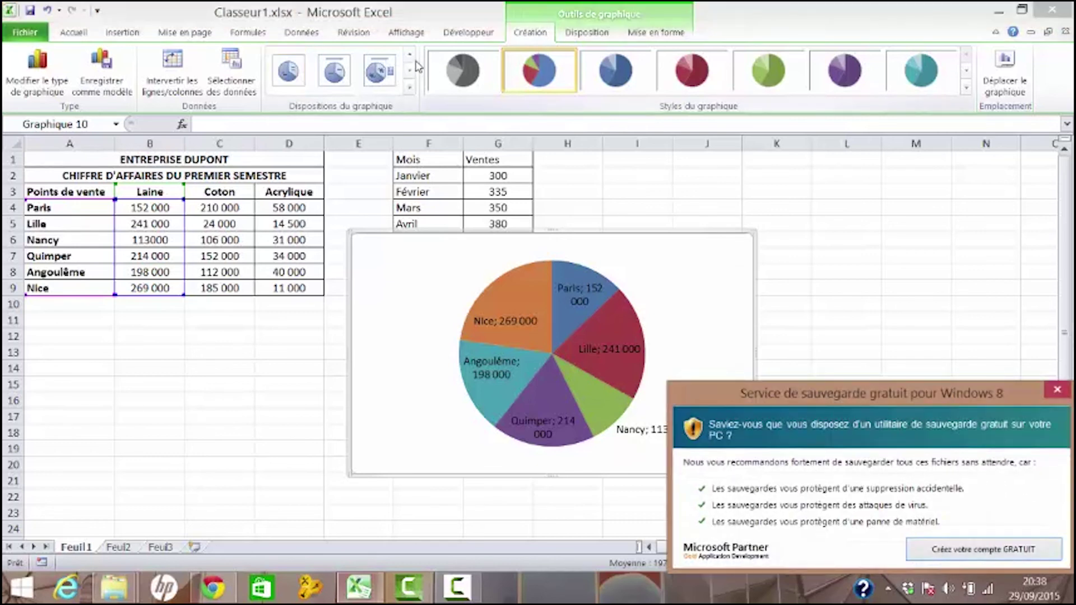
pyautogui.click(412, 61)
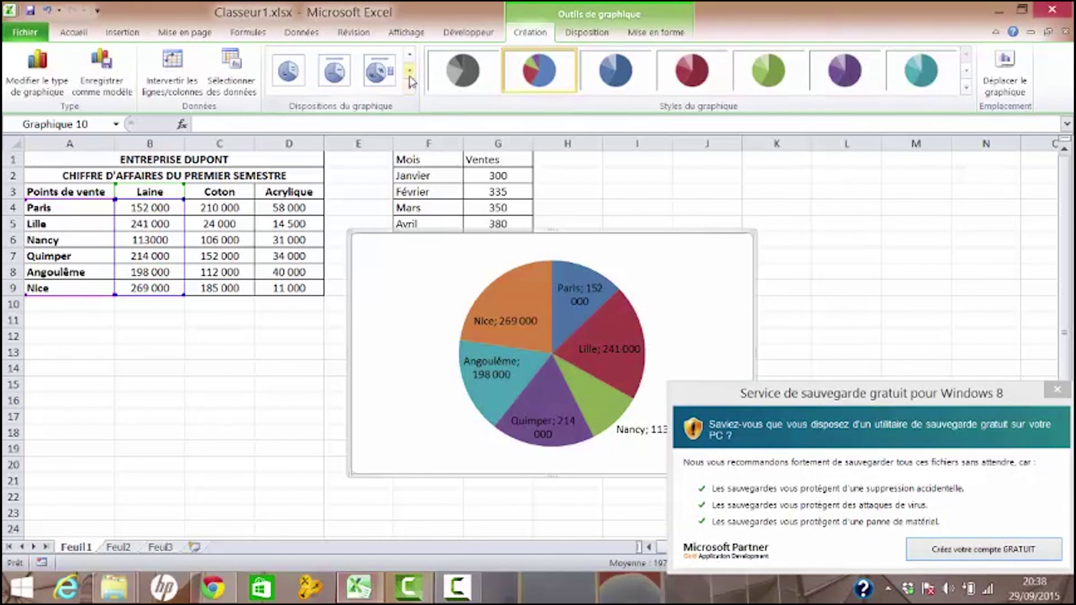
pyautogui.click(412, 73)
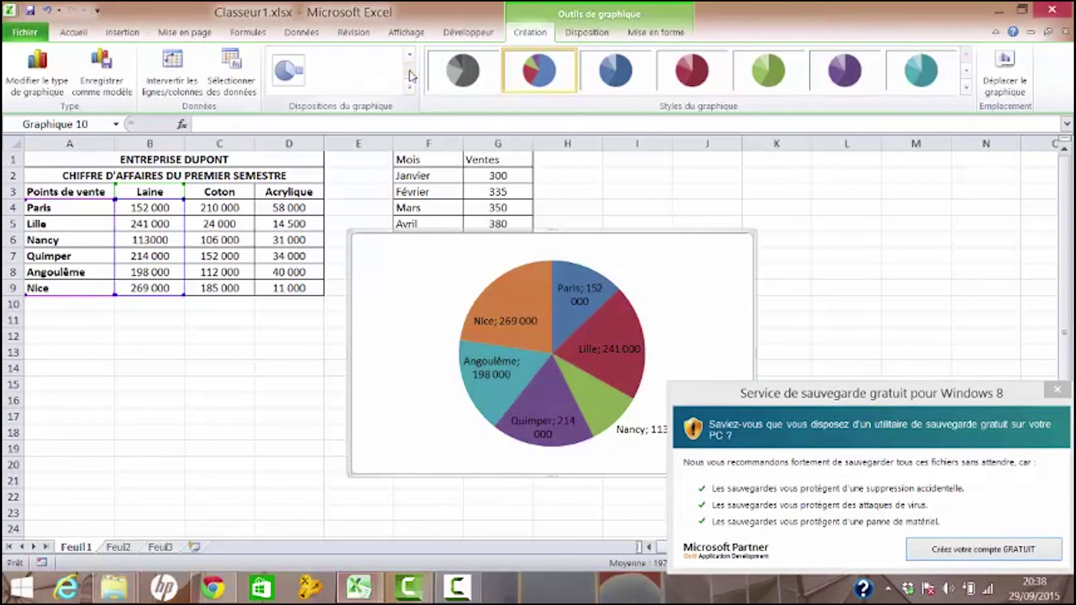
pyautogui.click(291, 75)
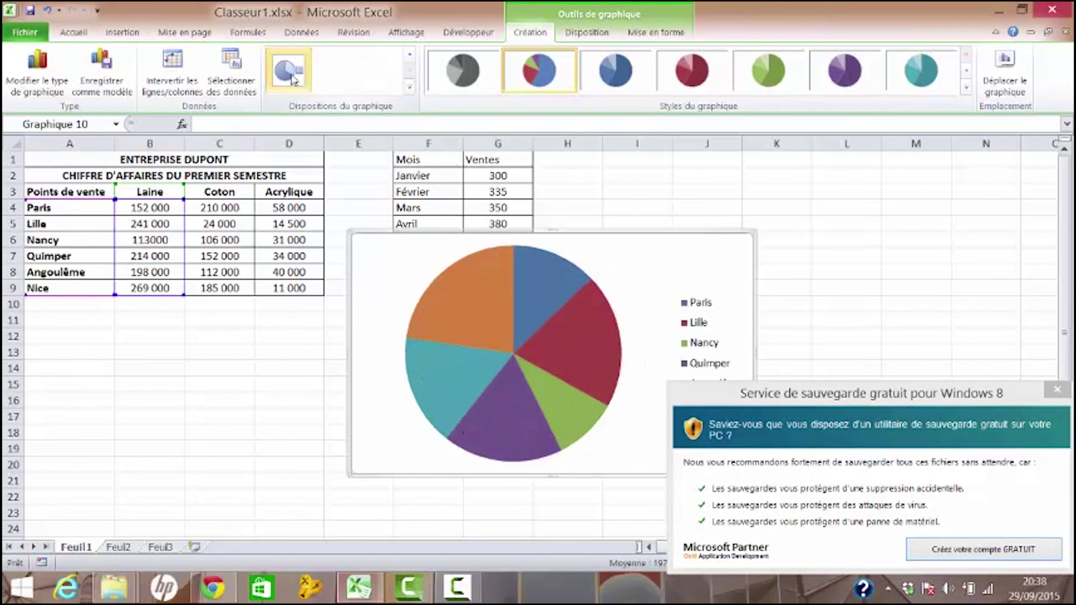
pyautogui.click(411, 58)
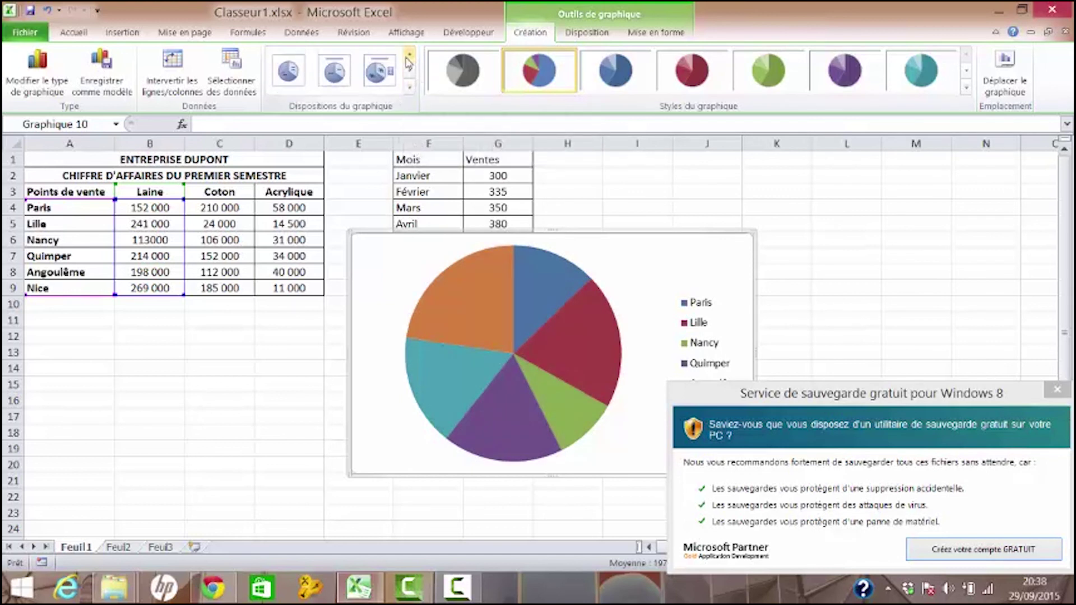
pyautogui.click(335, 73)
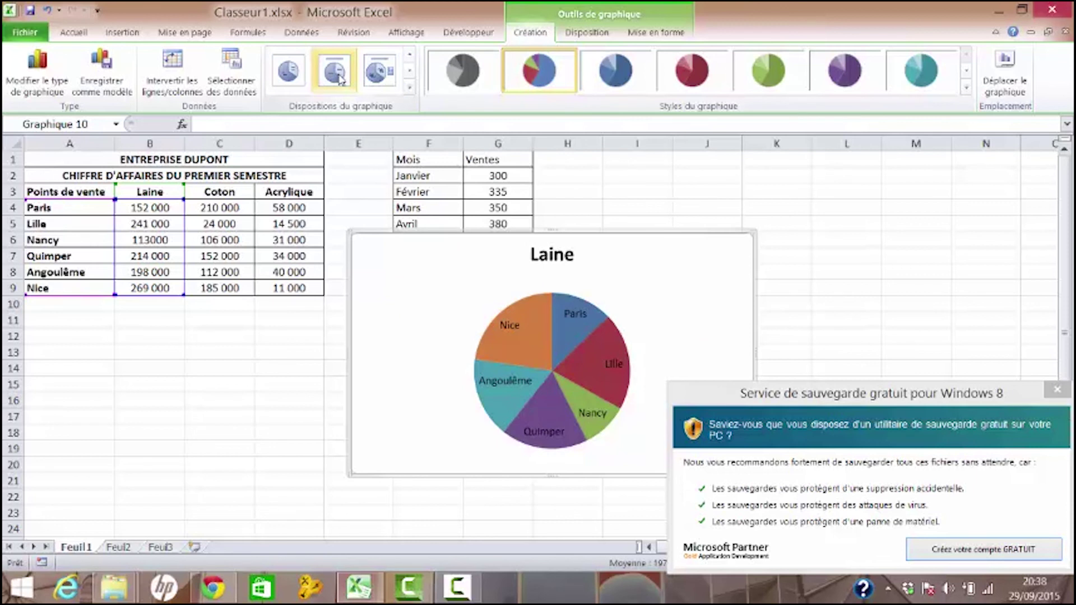
pyautogui.click(411, 58)
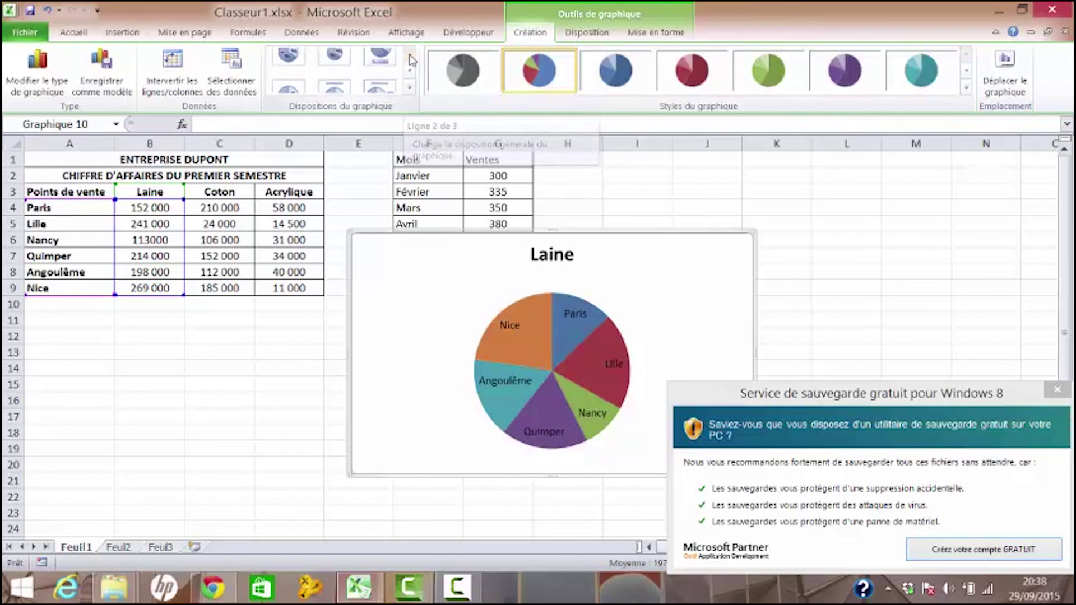
pyautogui.click(336, 77)
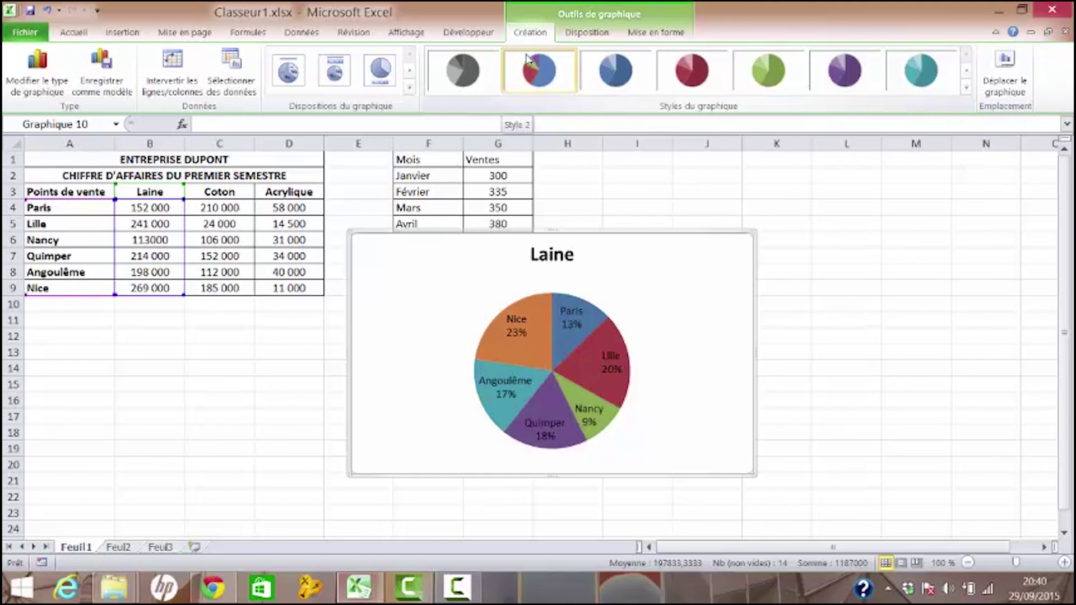
# Try the blue, green, teal, grey, multicolour and red chart styles on the Laine pie chart, ending on the purple style.
pyautogui.click(606, 76)
pyautogui.click(767, 77)
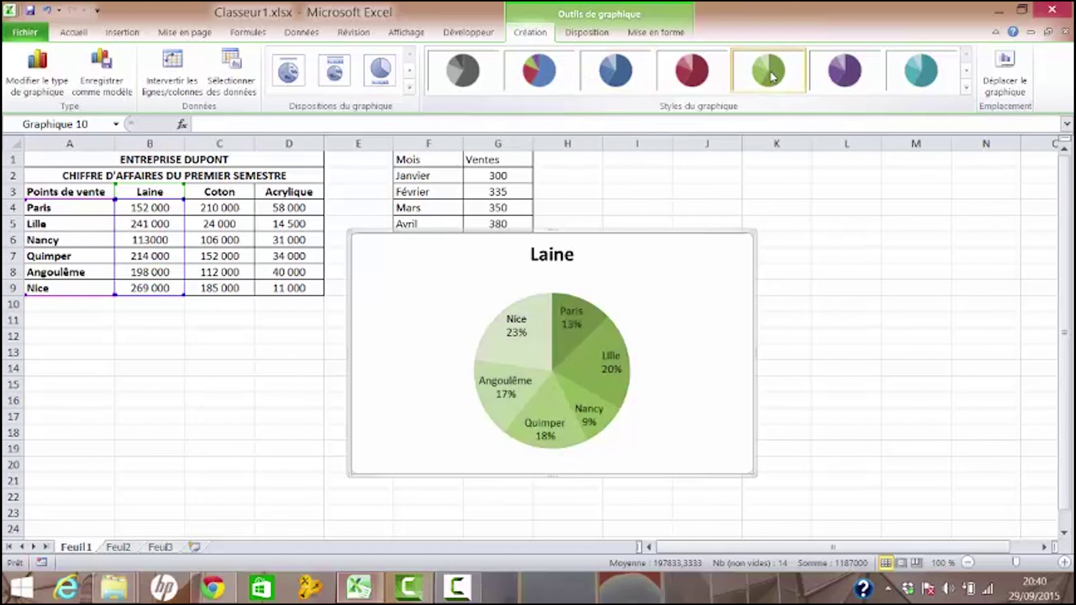
pyautogui.click(925, 82)
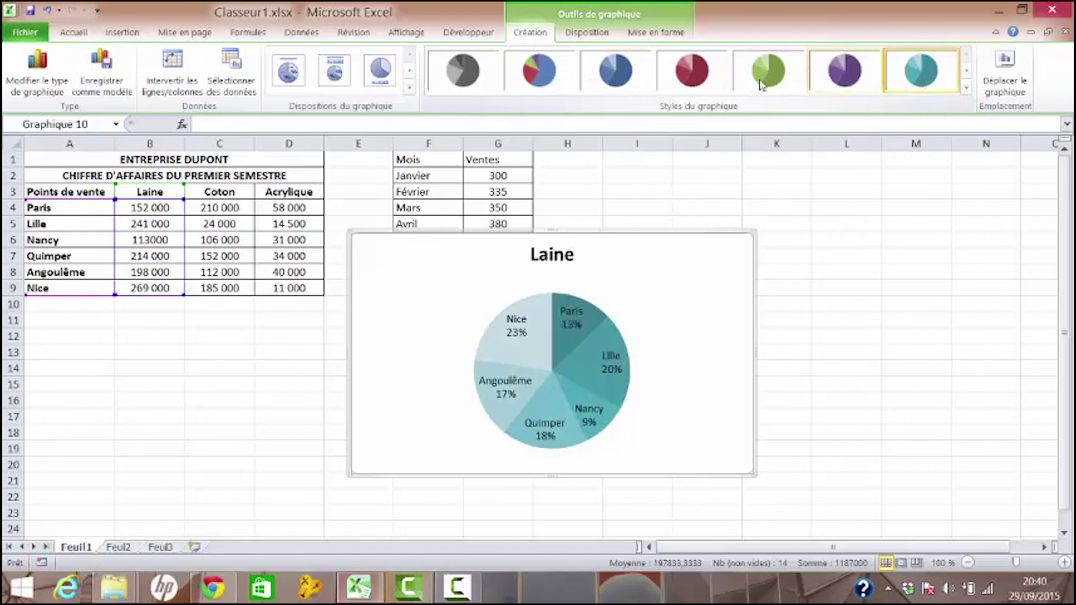
pyautogui.click(473, 76)
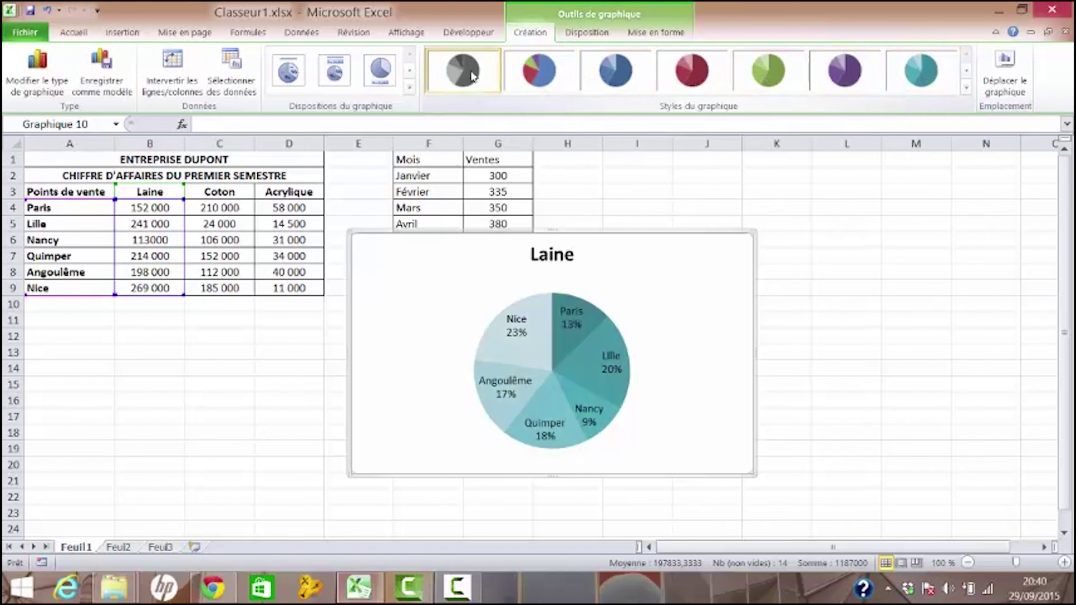
pyautogui.click(539, 73)
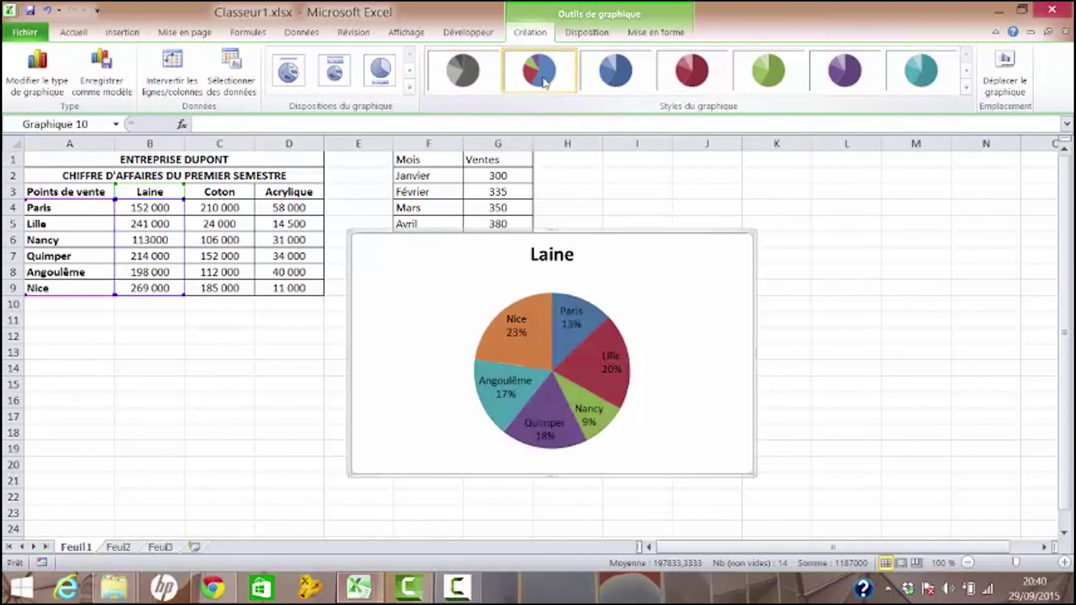
pyautogui.click(624, 84)
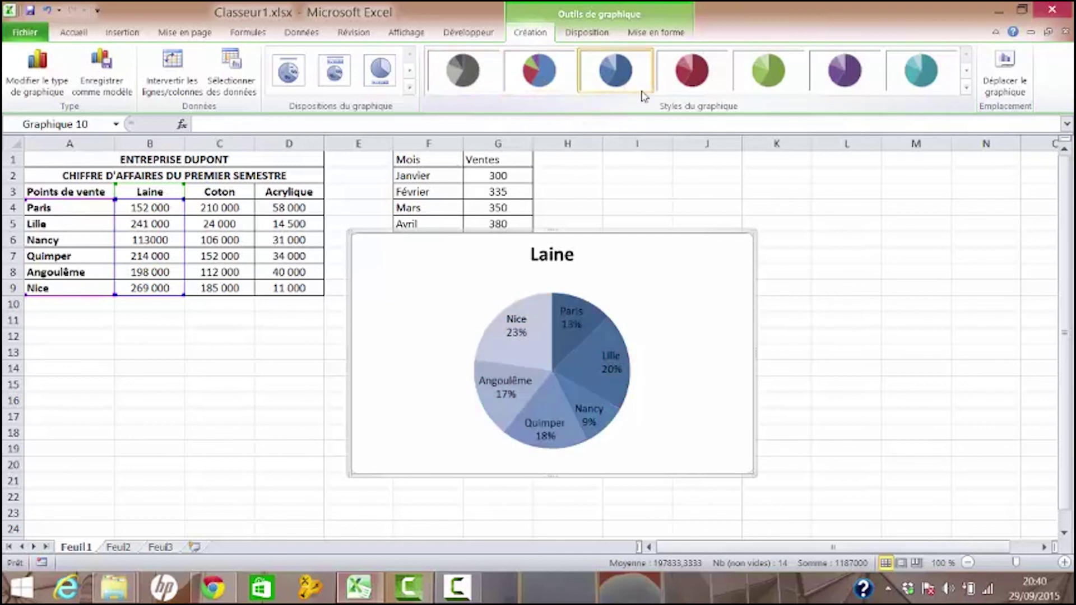
pyautogui.click(698, 83)
pyautogui.click(782, 78)
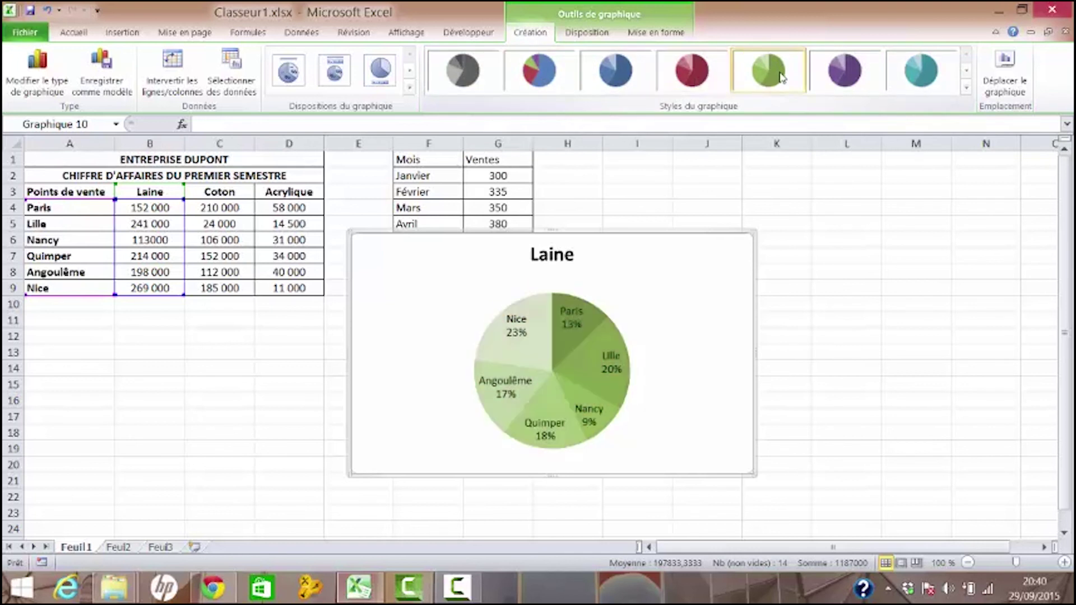
pyautogui.click(839, 83)
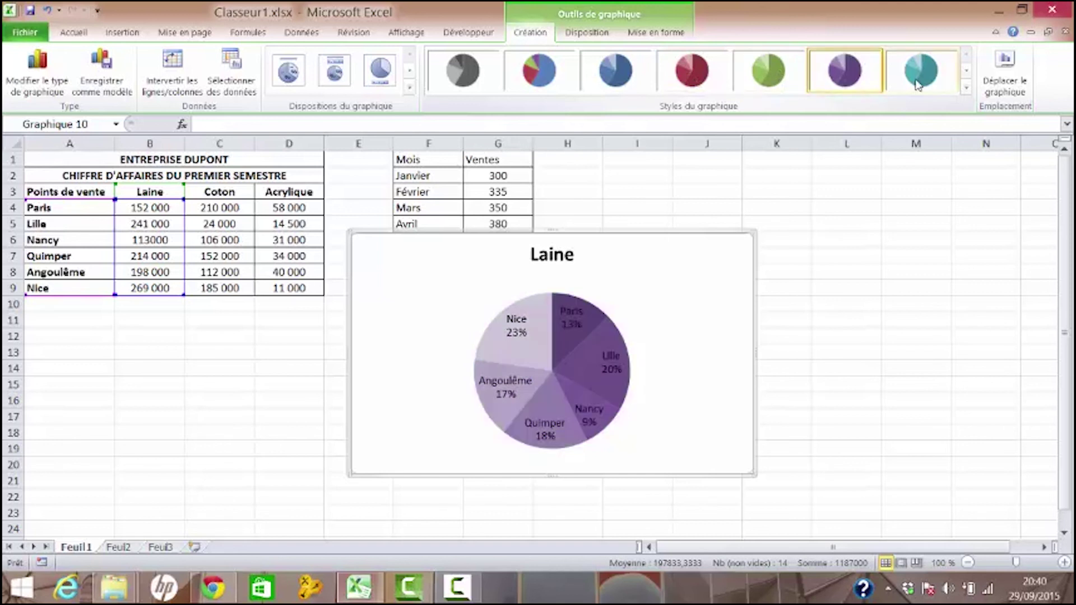